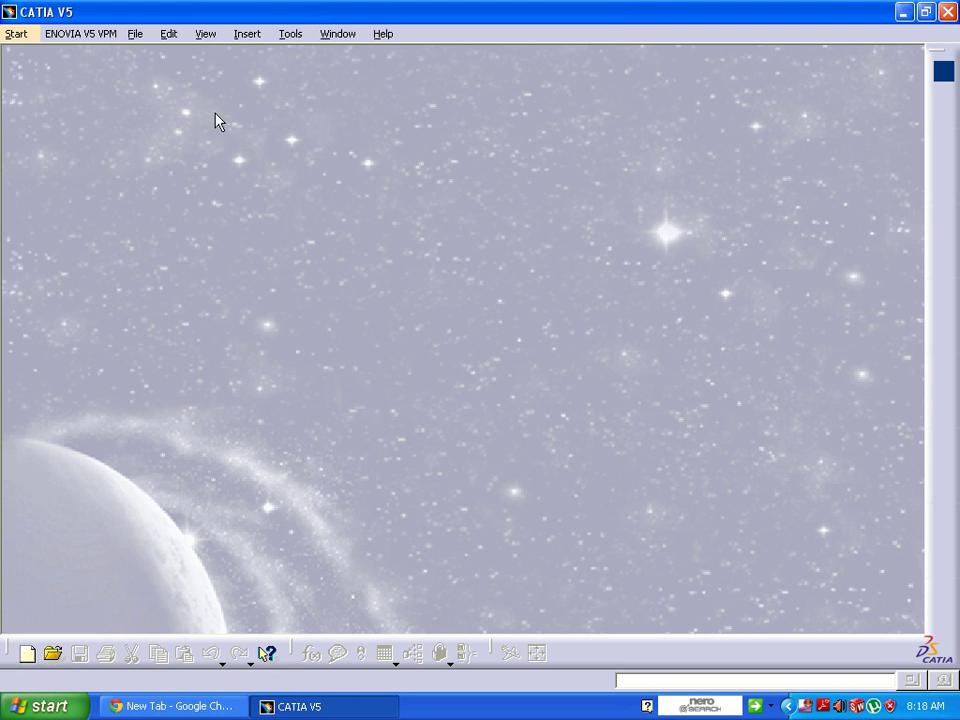
# - Start DMU Kinematics from Start > Digital Mockup with a new empty Product1
pyautogui.click(14, 36)
pyautogui.moveTo(57, 191)
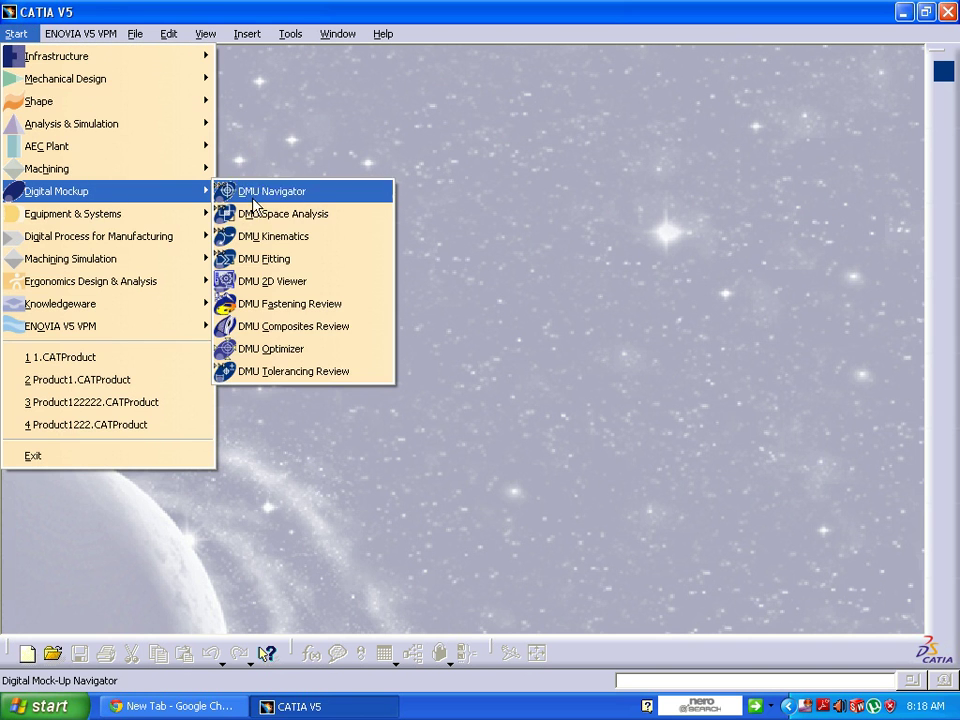
pyautogui.click(323, 247)
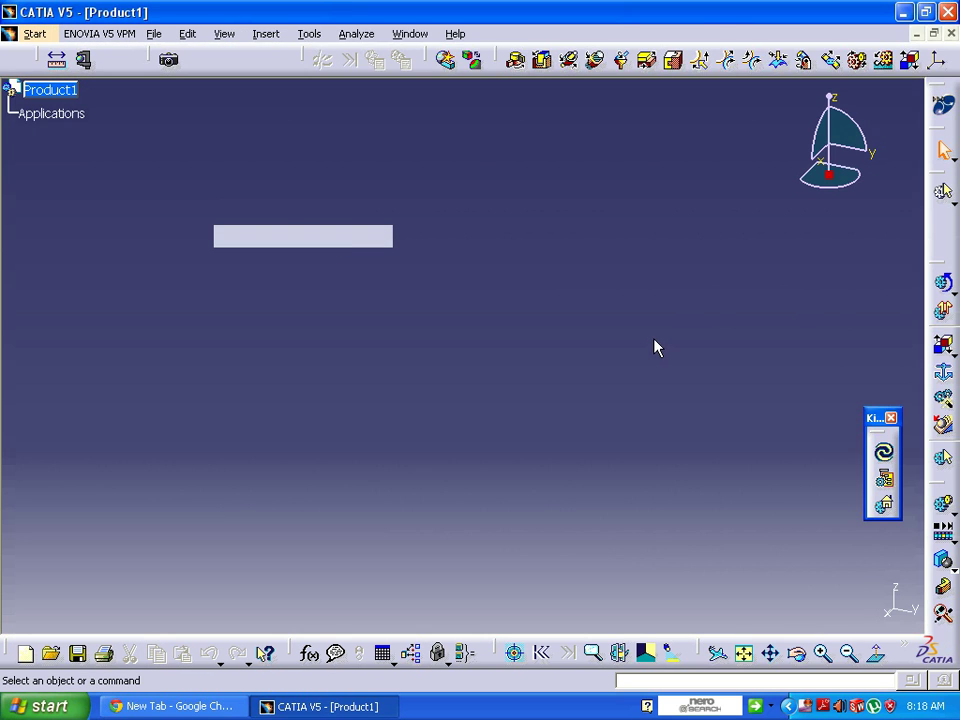
pyautogui.click(266, 33)
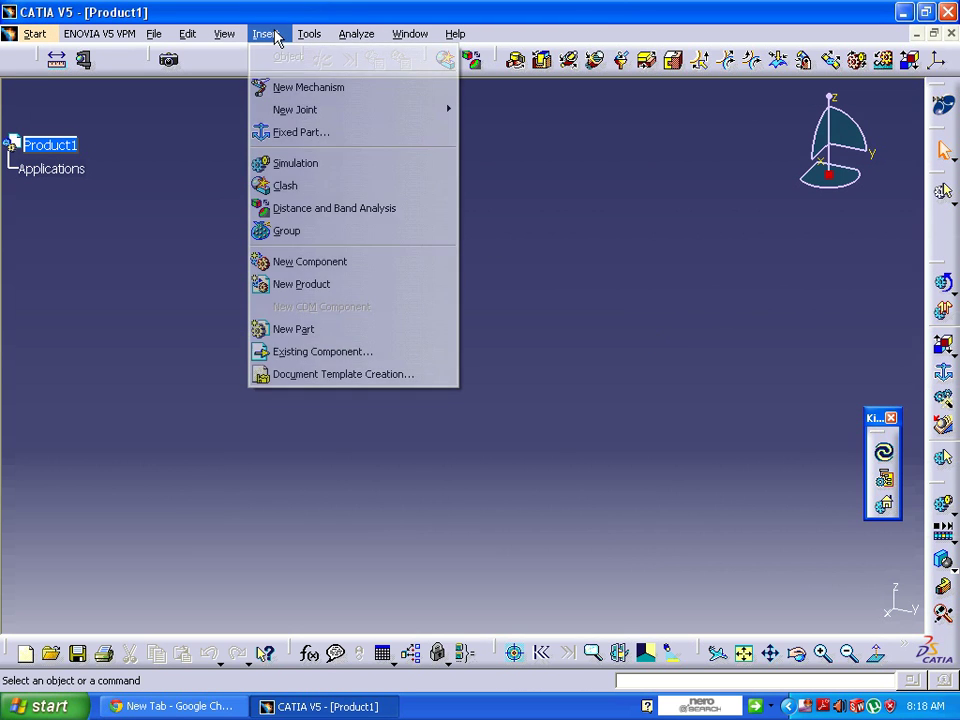
# - Insert a new part, Part1, under Product1 and begin a sketch in it
pyautogui.click(377, 330)
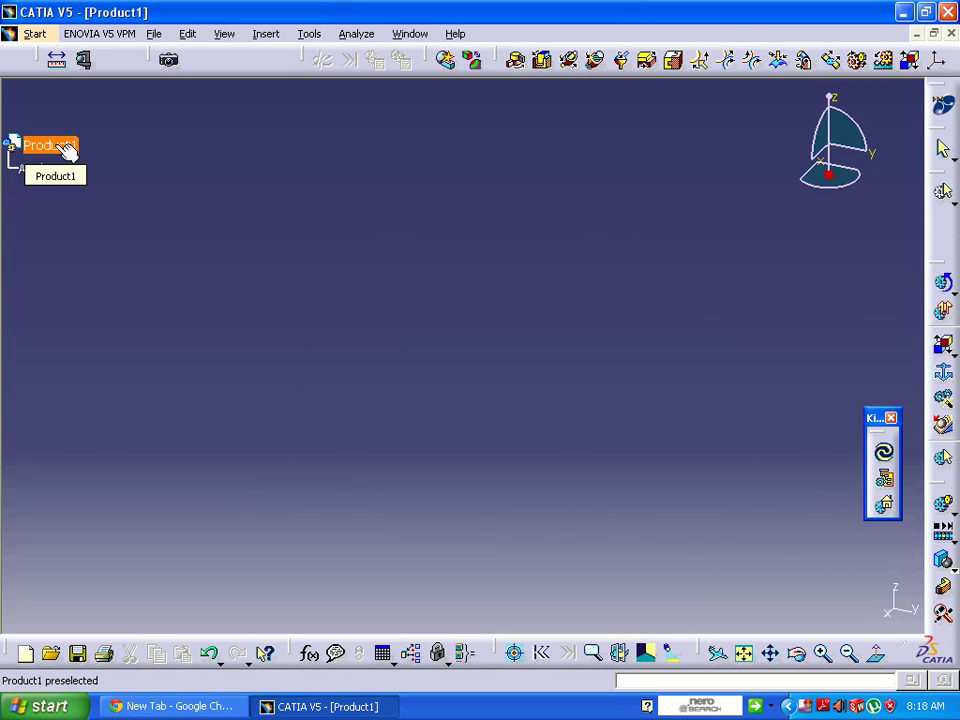
pyautogui.click(65, 149)
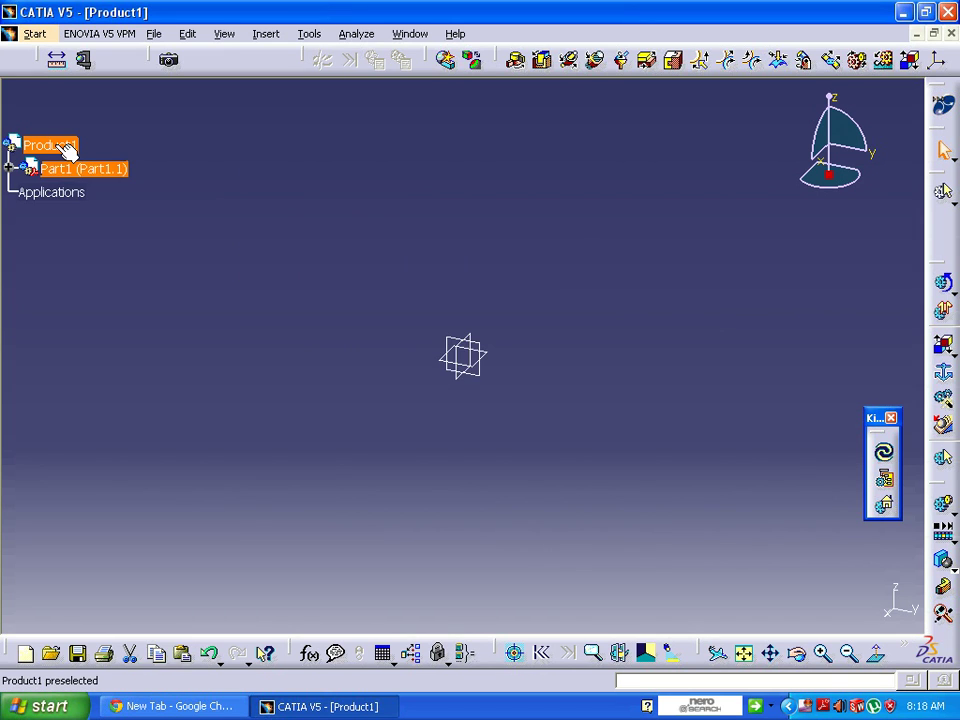
pyautogui.click(11, 168)
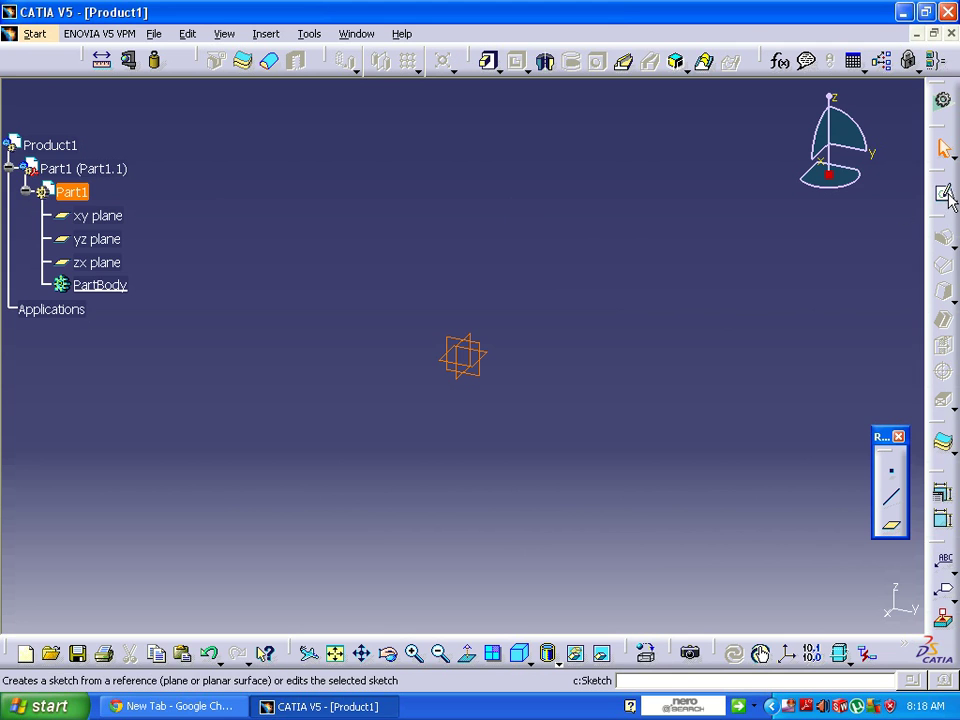
pyautogui.click(944, 192)
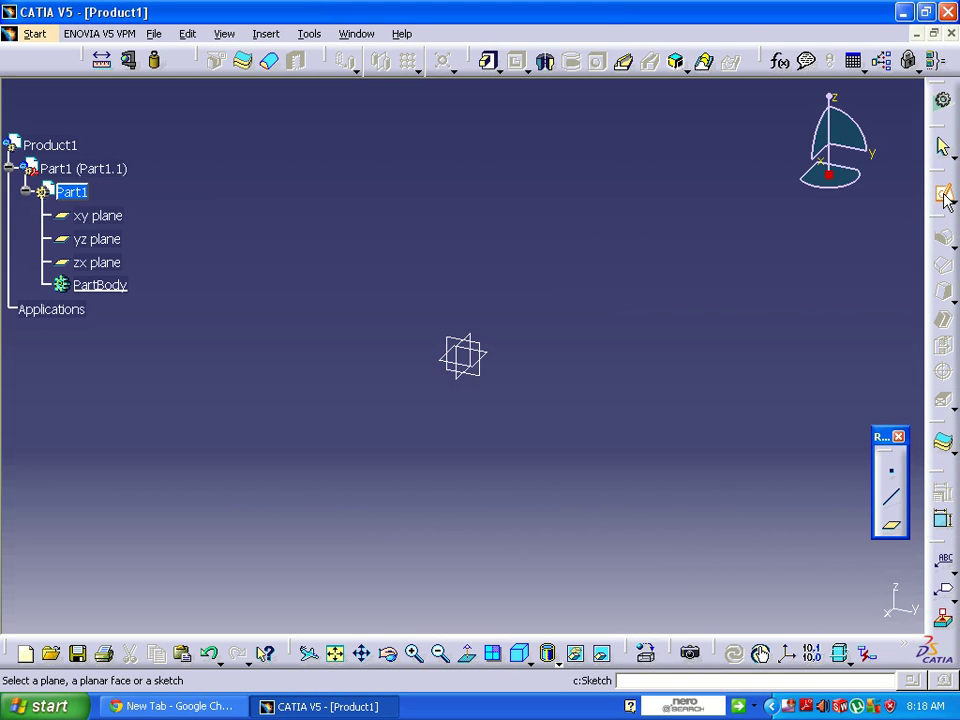
# - Draw a centered rectangle on the yz plane, centred at the origin
pyautogui.click(489, 381)
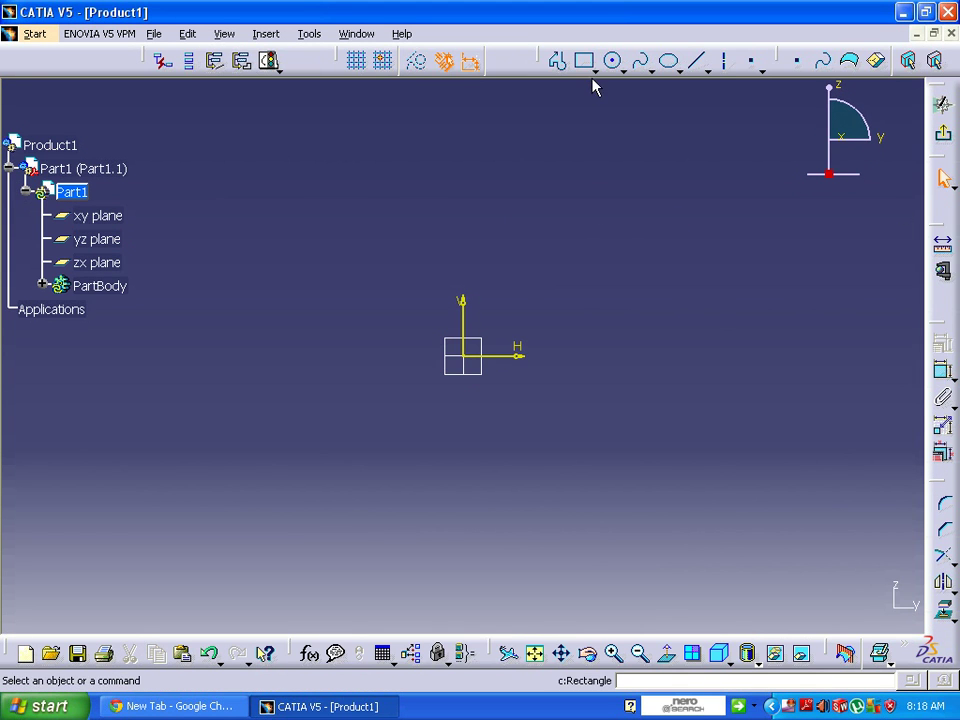
pyautogui.click(596, 70)
pyautogui.click(612, 281)
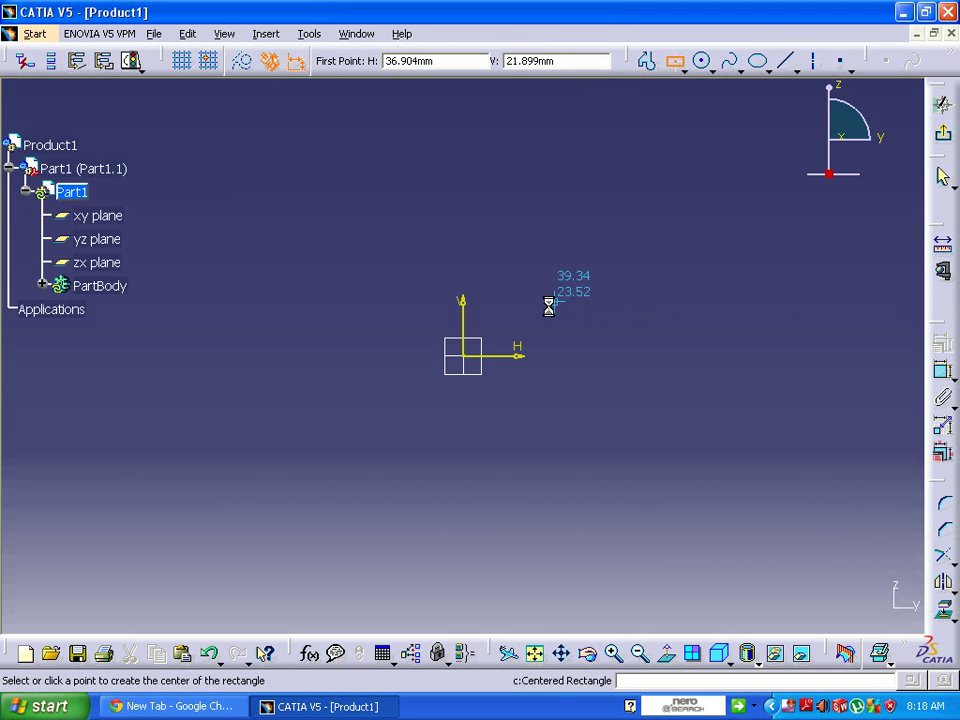
pyautogui.click(464, 356)
pyautogui.click(753, 452)
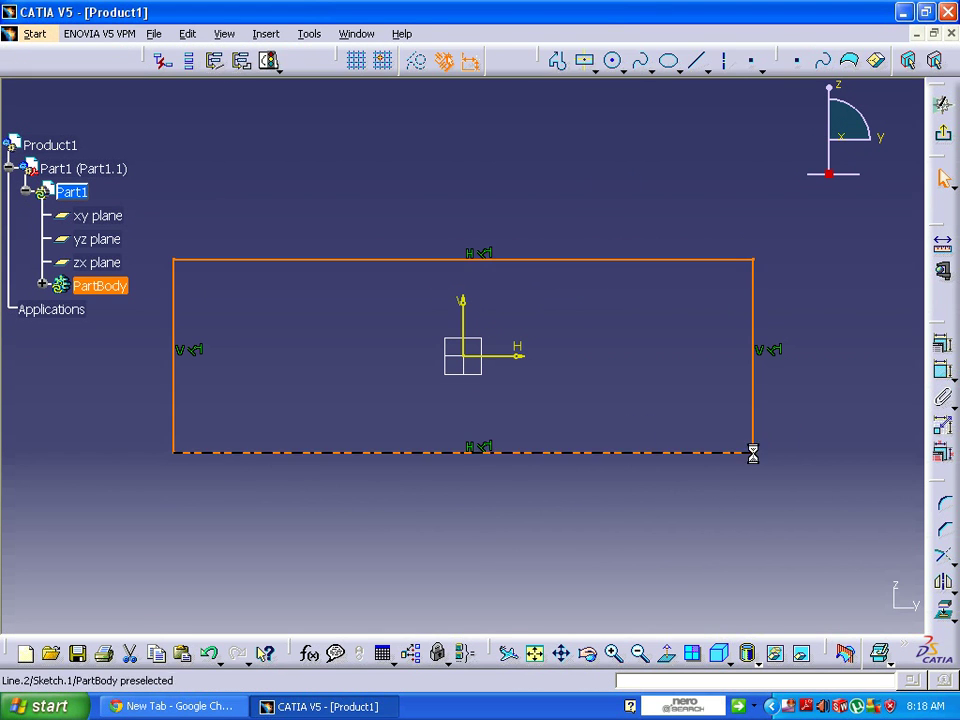
# - Dimension the rectangle to 200 mm wide and 150 mm tall, then exit the sketch
pyautogui.click(943, 370)
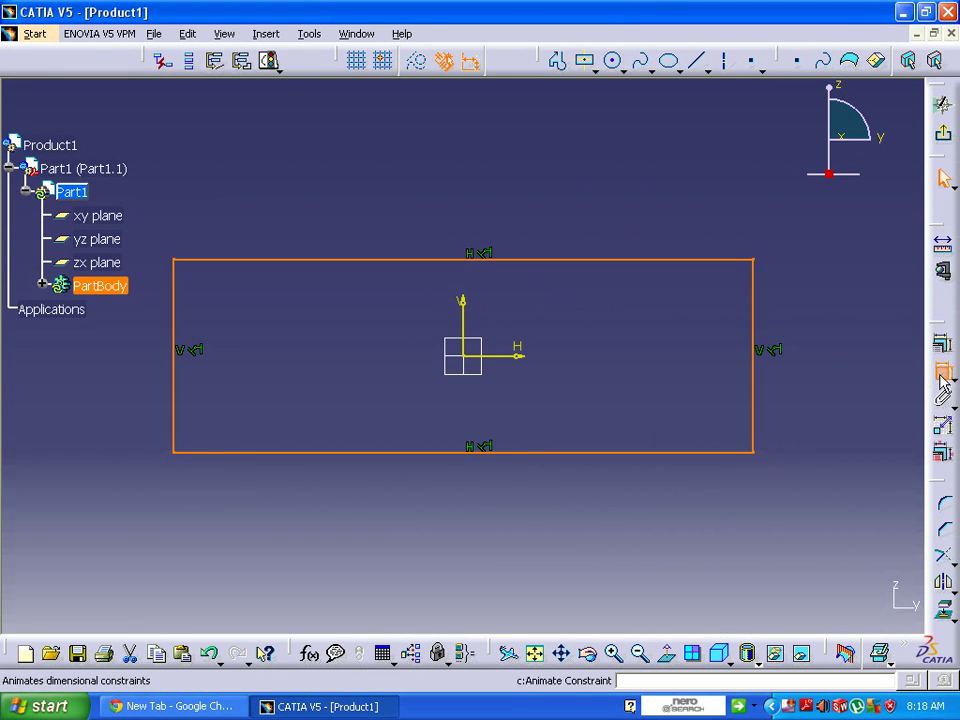
pyautogui.click(673, 456)
pyautogui.doubleClick(465, 524)
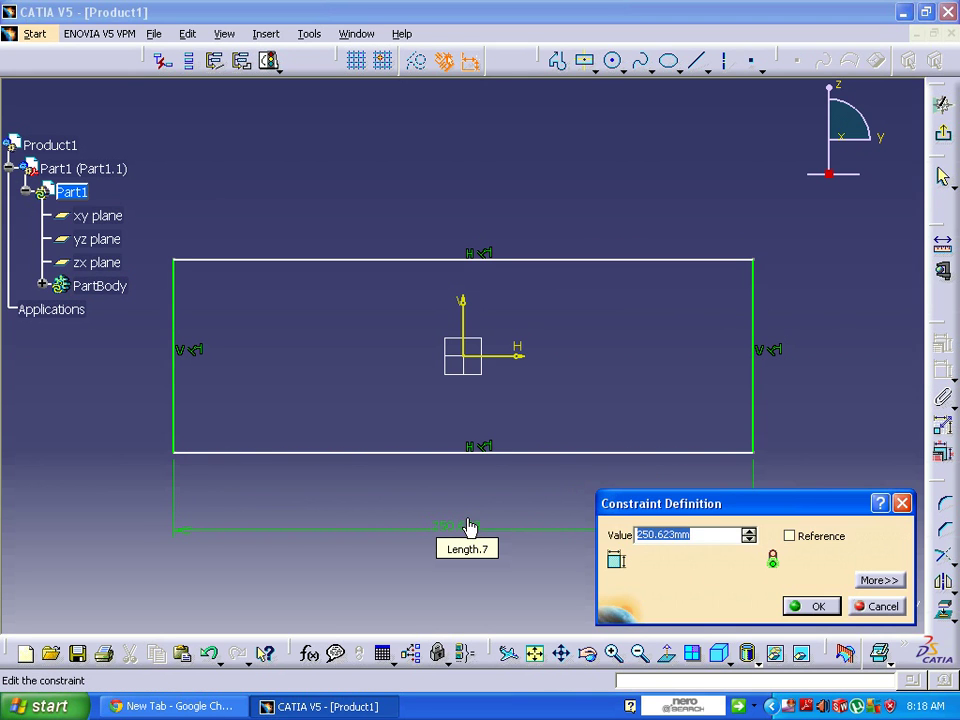
pyautogui.write('200')
pyautogui.press('Return')
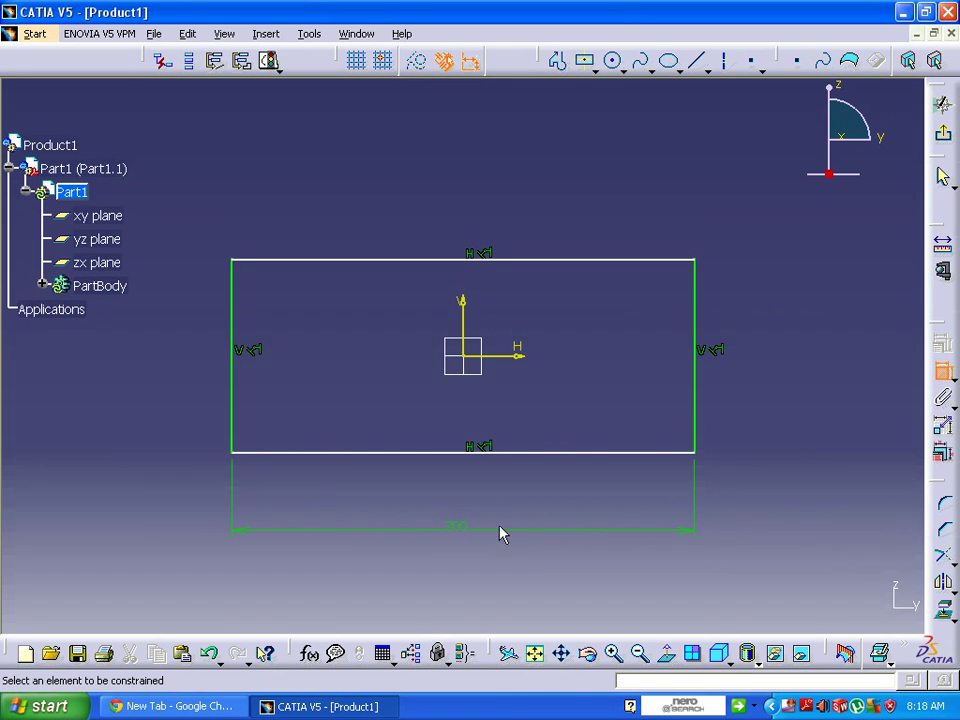
pyautogui.click(707, 390)
pyautogui.doubleClick(760, 368)
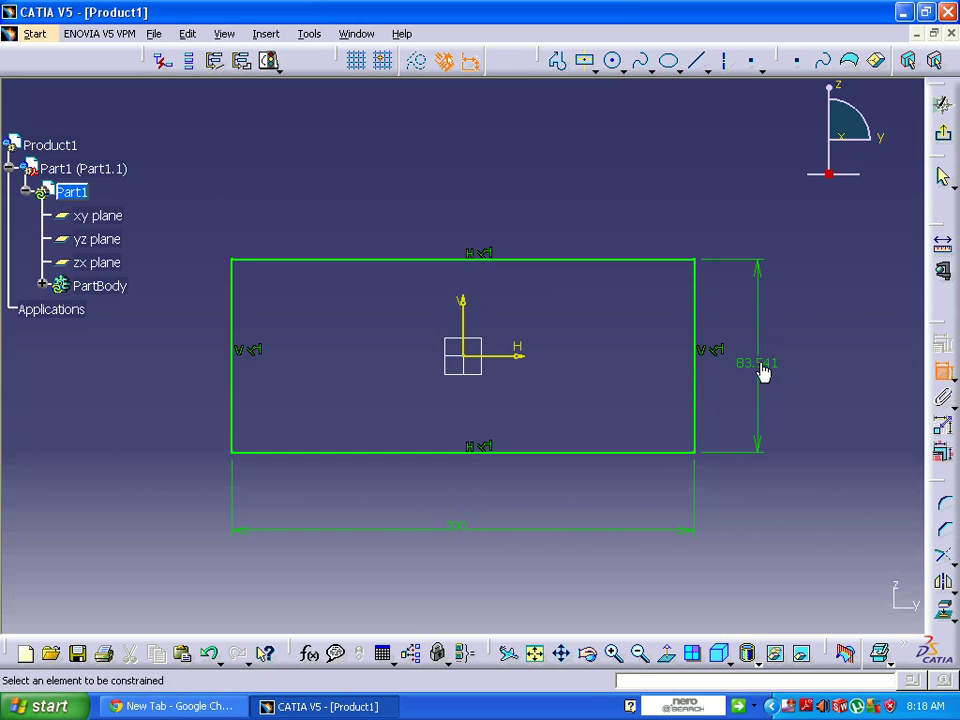
pyautogui.write('150')
pyautogui.press('Return')
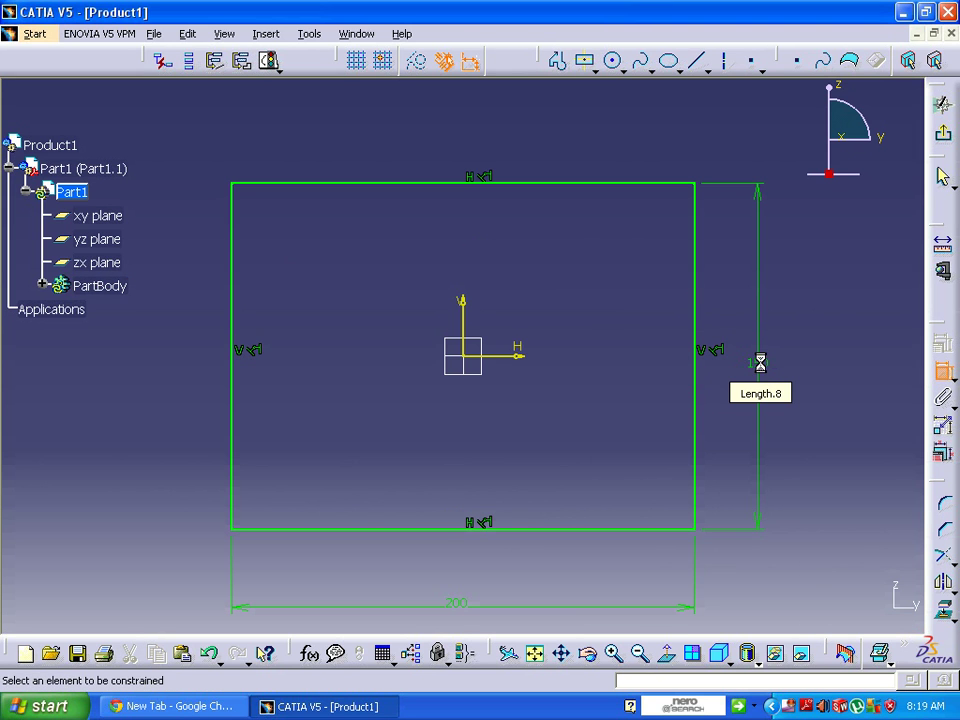
pyautogui.click(942, 104)
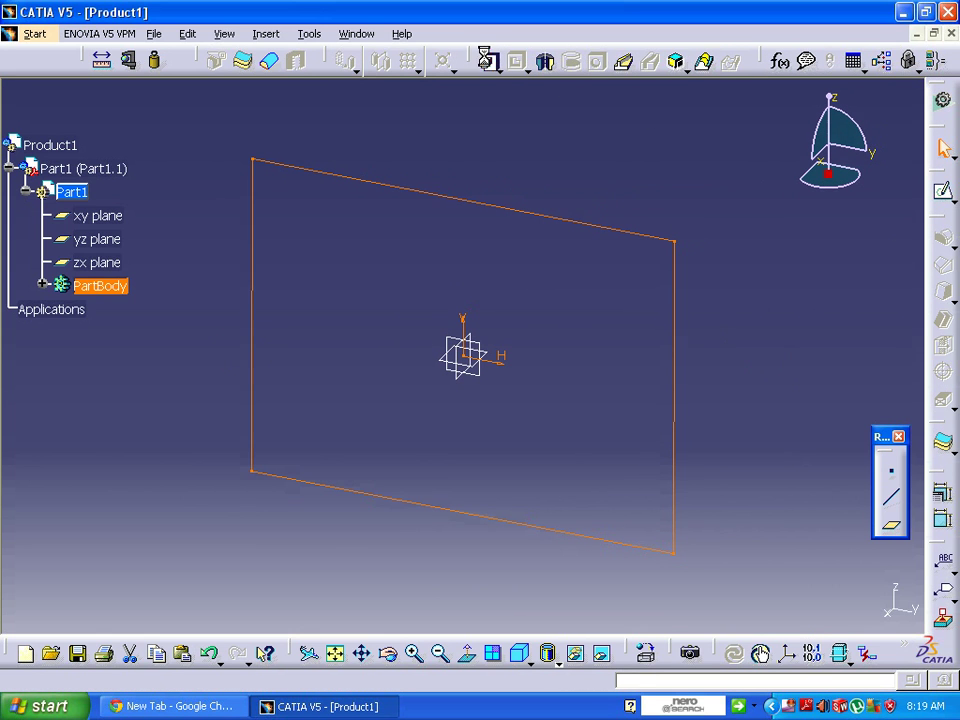
# - Pad the rectangle 100 mm into the base block and return to Product1
pyautogui.click(488, 61)
pyautogui.write('100')
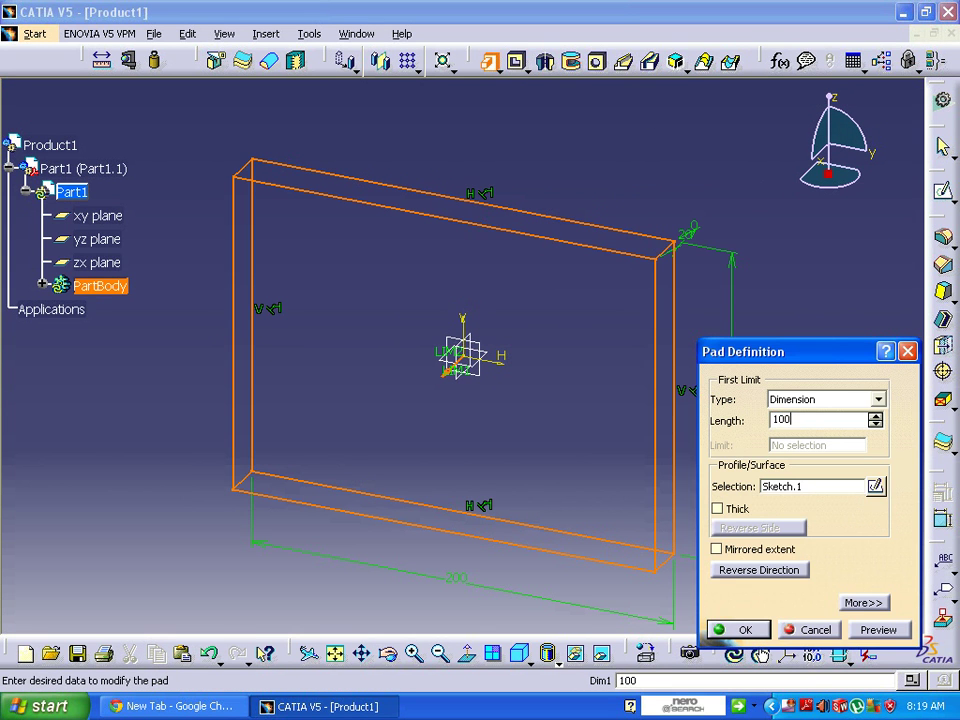
pyautogui.press('Return')
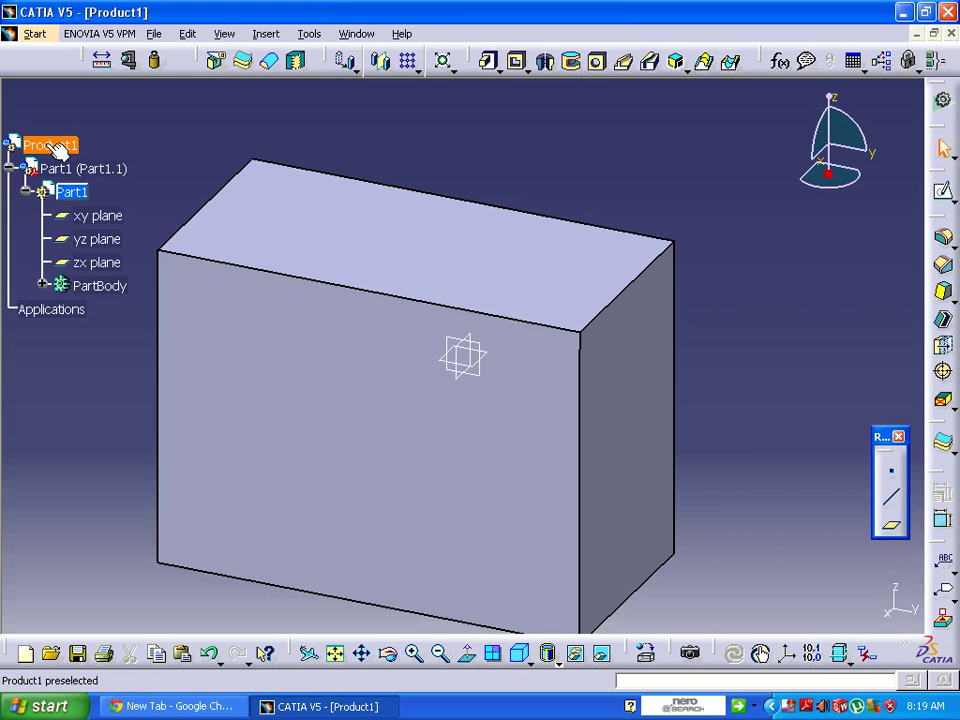
pyautogui.doubleClick(58, 148)
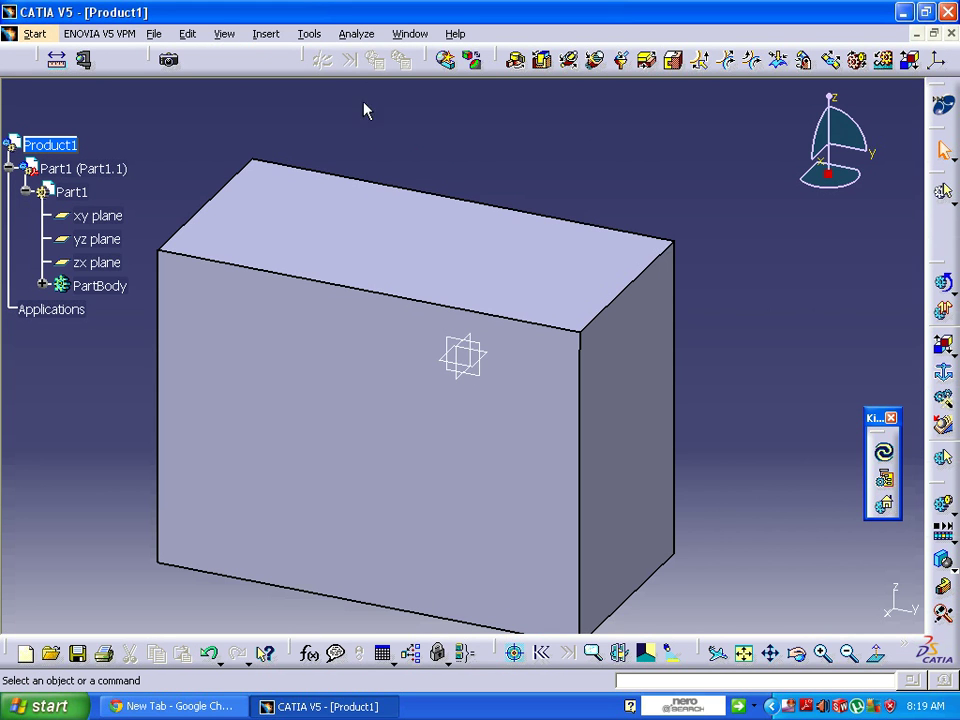
# - Insert a second part, Part2, under Product1 and activate it for part design
pyautogui.click(272, 35)
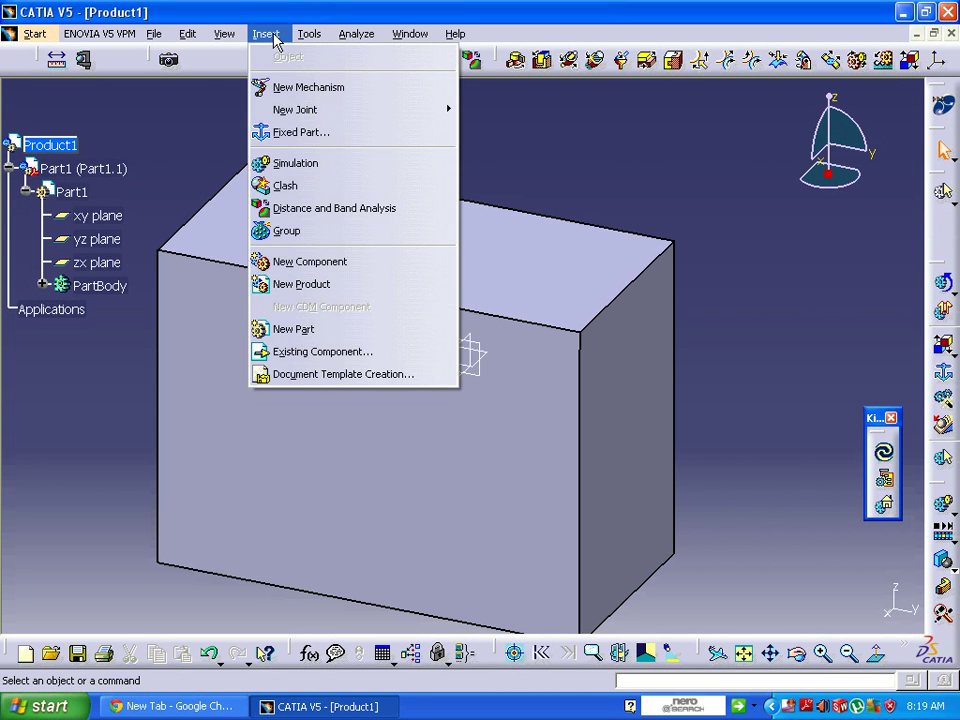
pyautogui.click(315, 330)
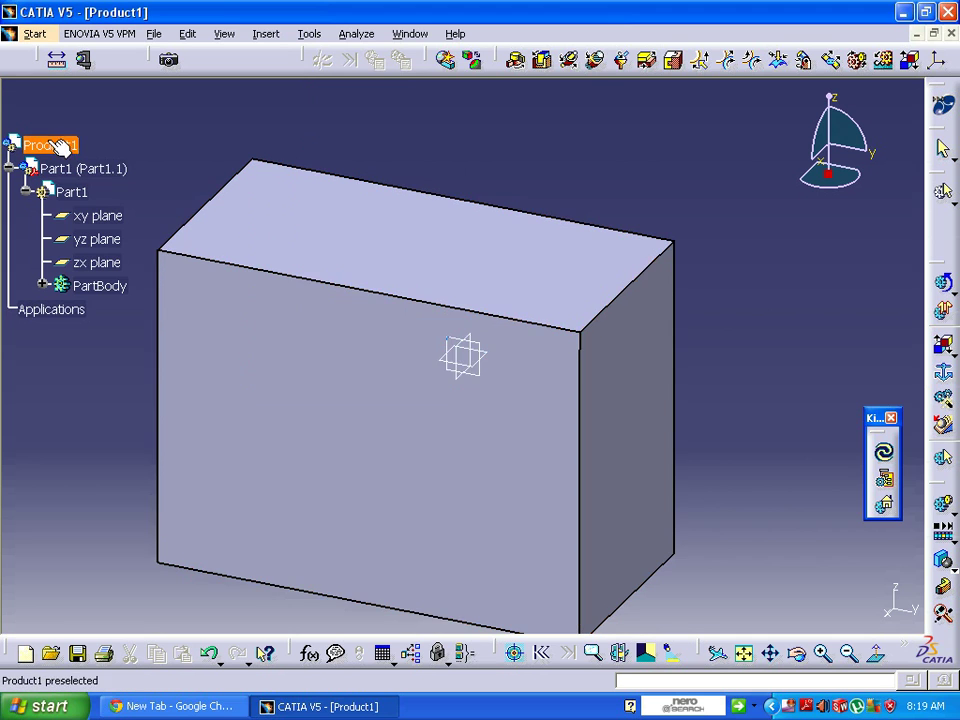
pyautogui.click(43, 140)
pyautogui.click(442, 409)
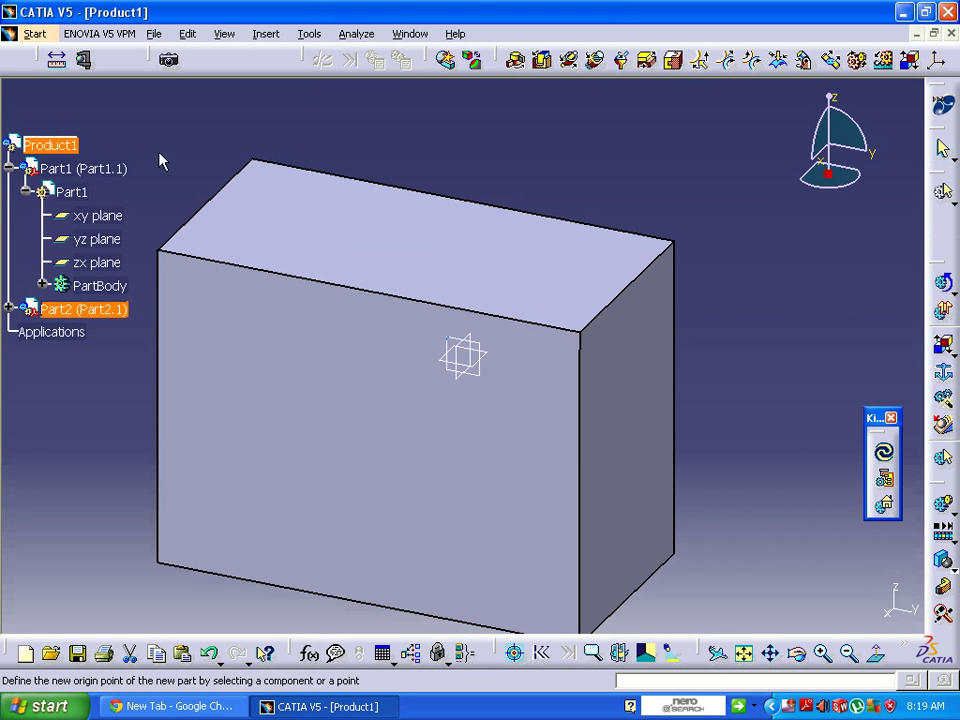
pyautogui.click(8, 168)
pyautogui.click(9, 191)
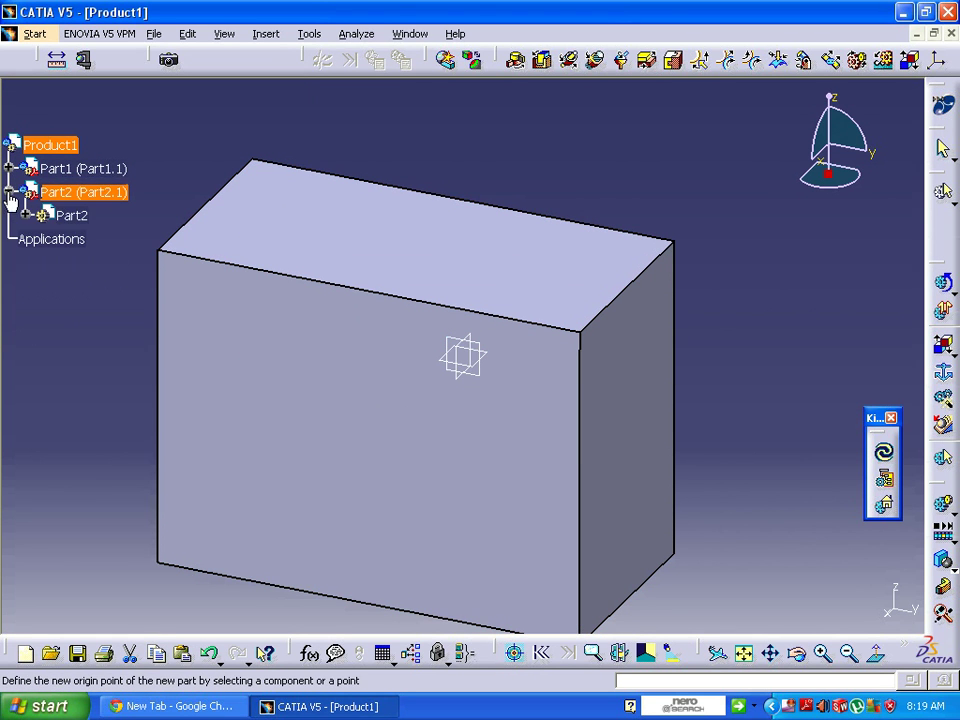
pyautogui.doubleClick(80, 216)
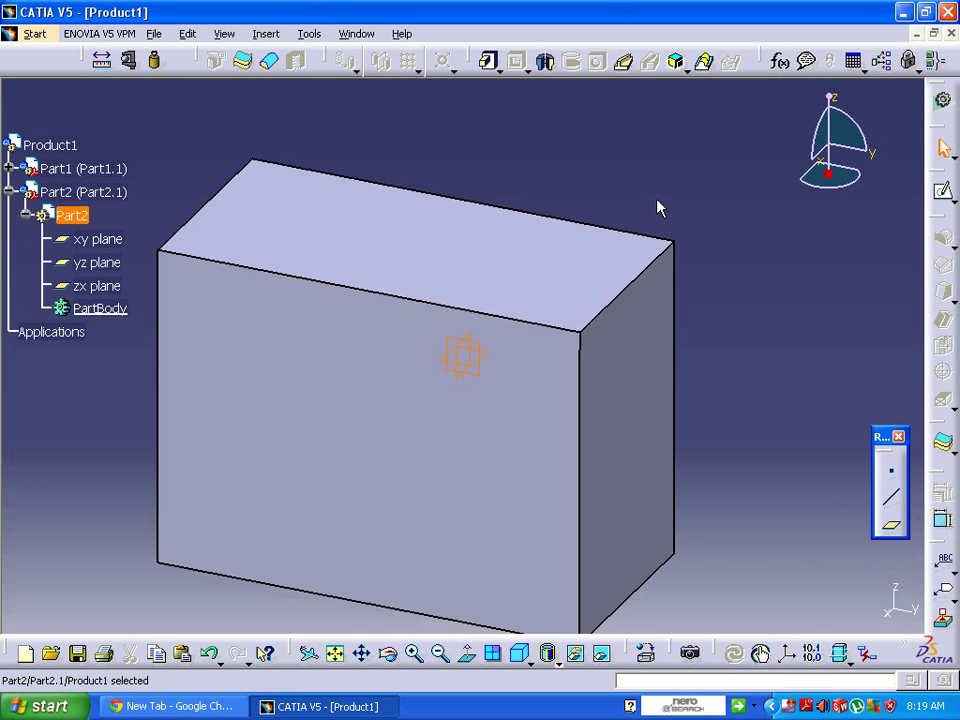
# - Start a sketch in Part2 and draw a small rectangle beside the base block
pyautogui.click(591, 266)
pyautogui.click(943, 190)
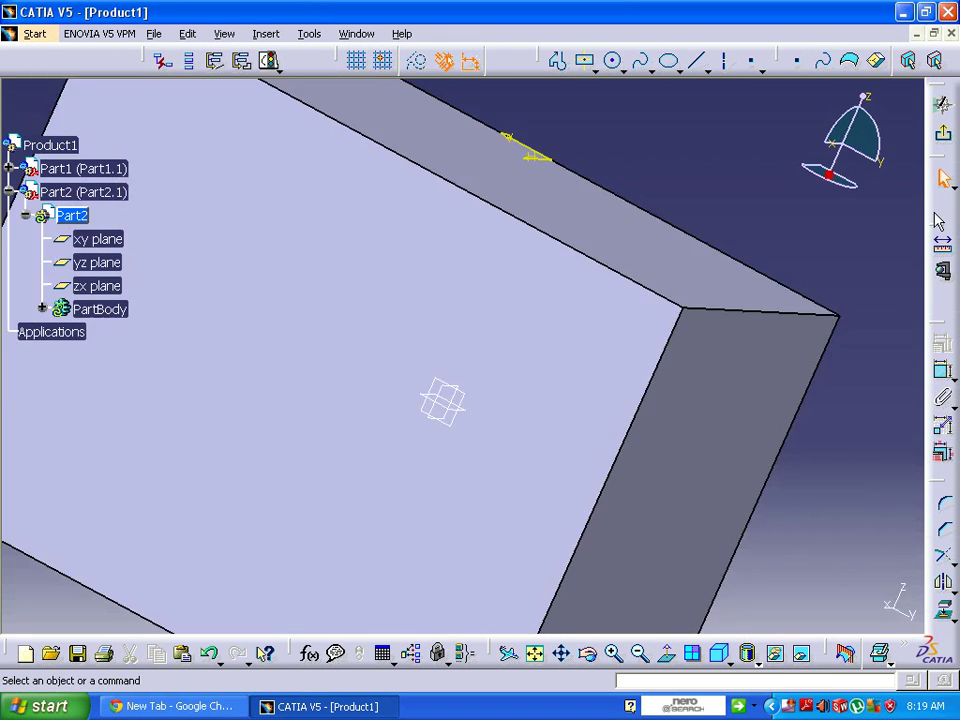
pyautogui.click(534, 653)
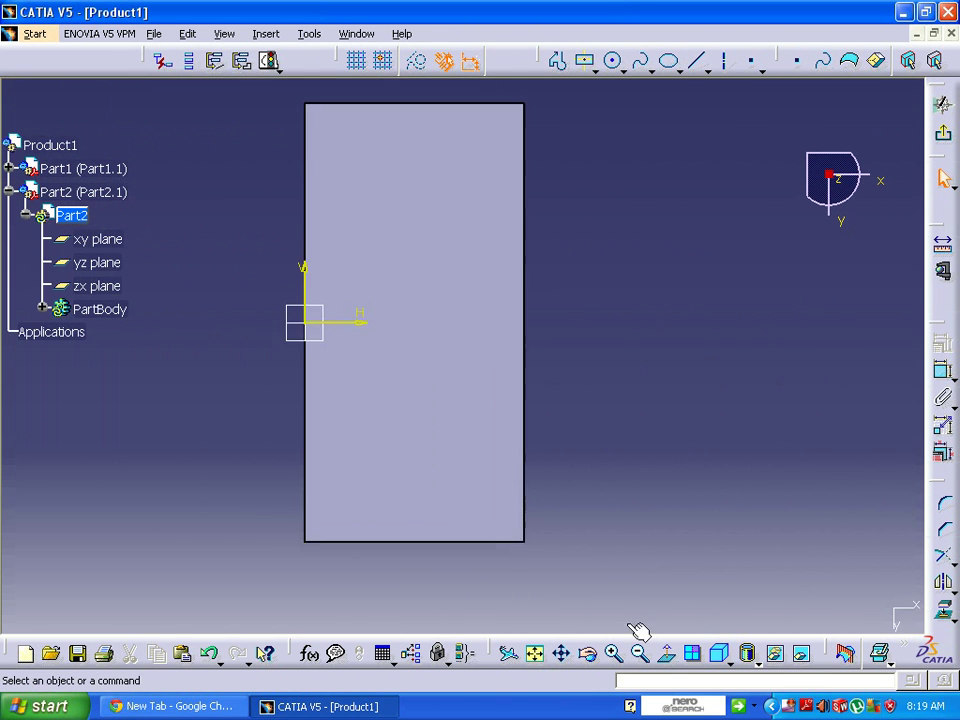
pyautogui.click(592, 72)
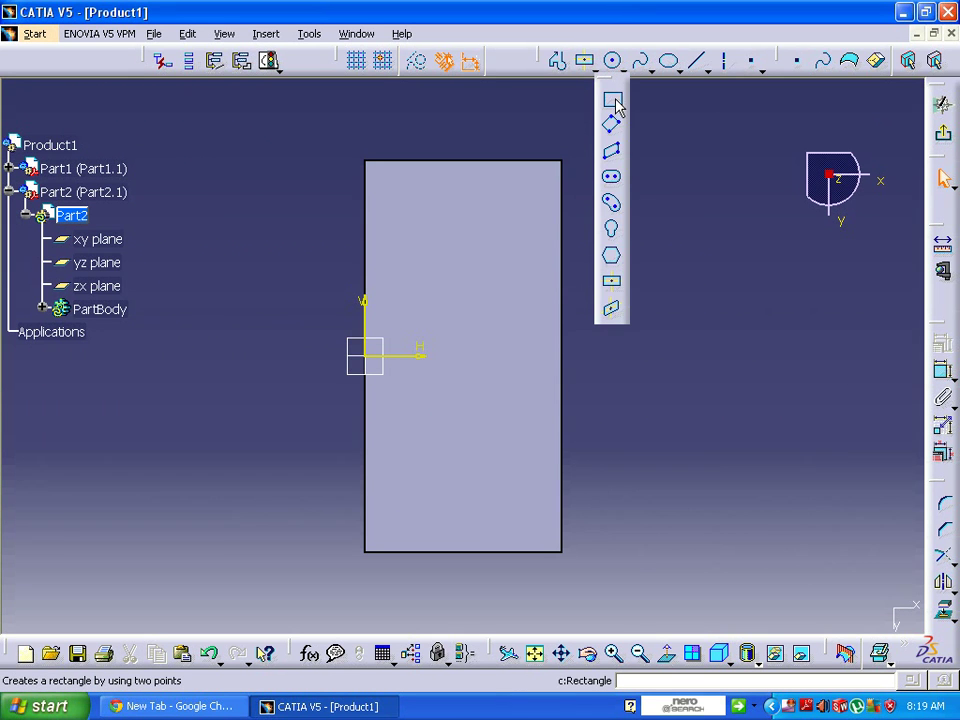
pyautogui.click(613, 100)
pyautogui.click(245, 500)
pyautogui.click(305, 555)
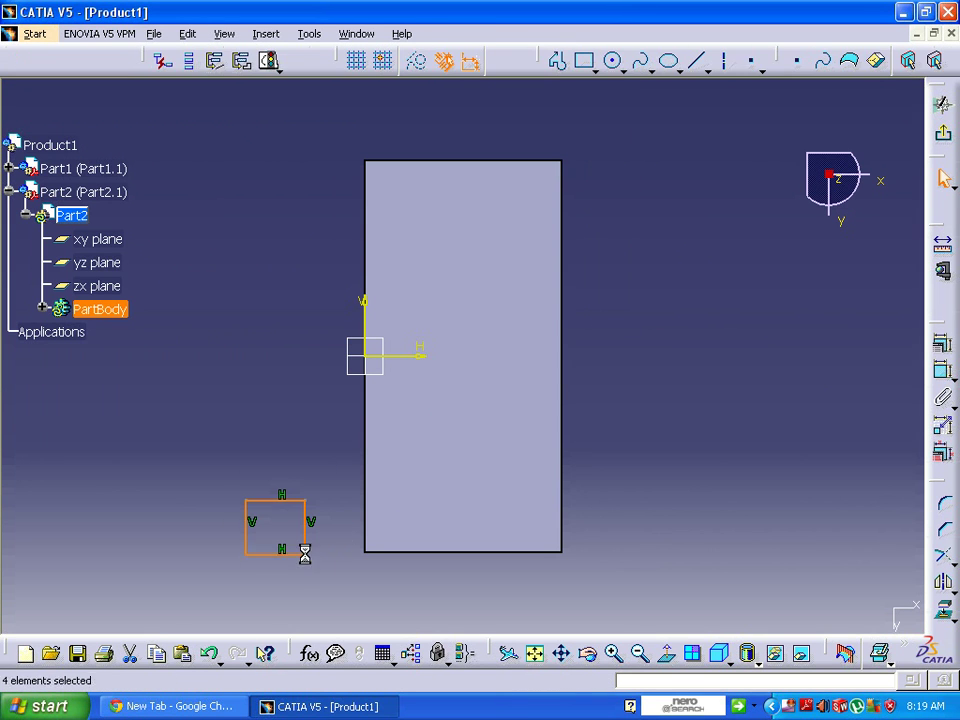
# - Dimension the square's width and height to 30 mm each
pyautogui.click(943, 371)
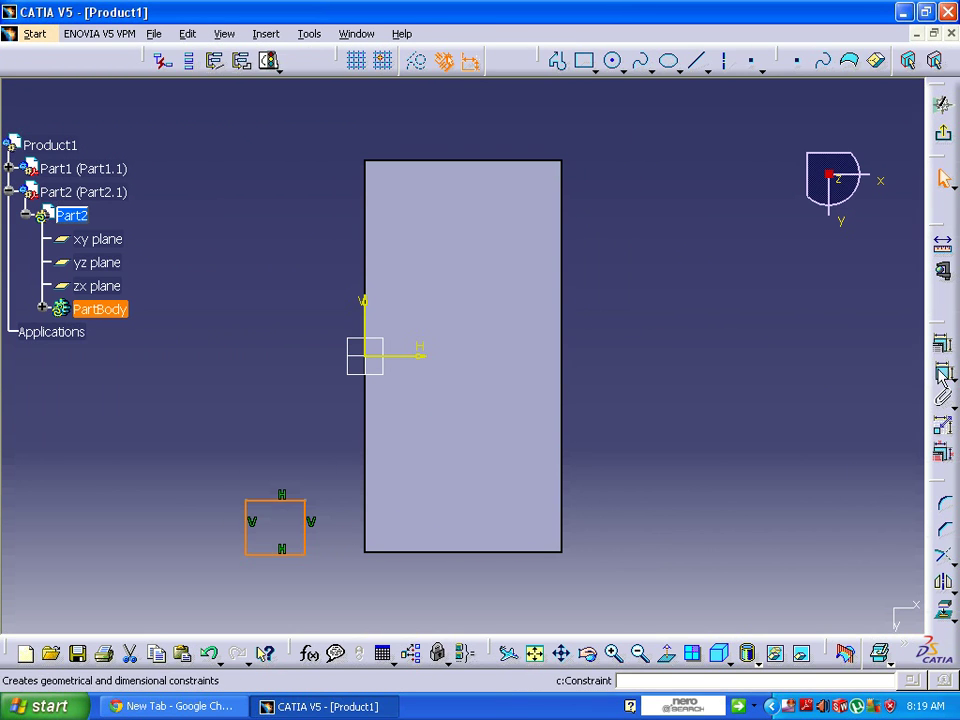
pyautogui.click(275, 555)
pyautogui.click(274, 583)
pyautogui.doubleClick(276, 585)
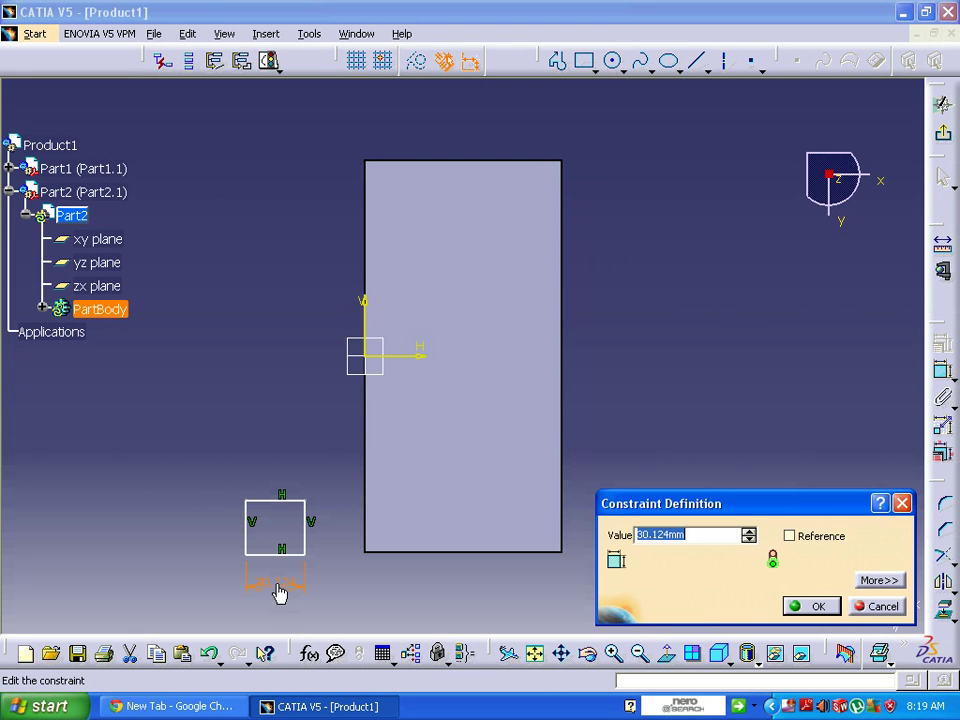
pyautogui.write('30')
pyautogui.press('Return')
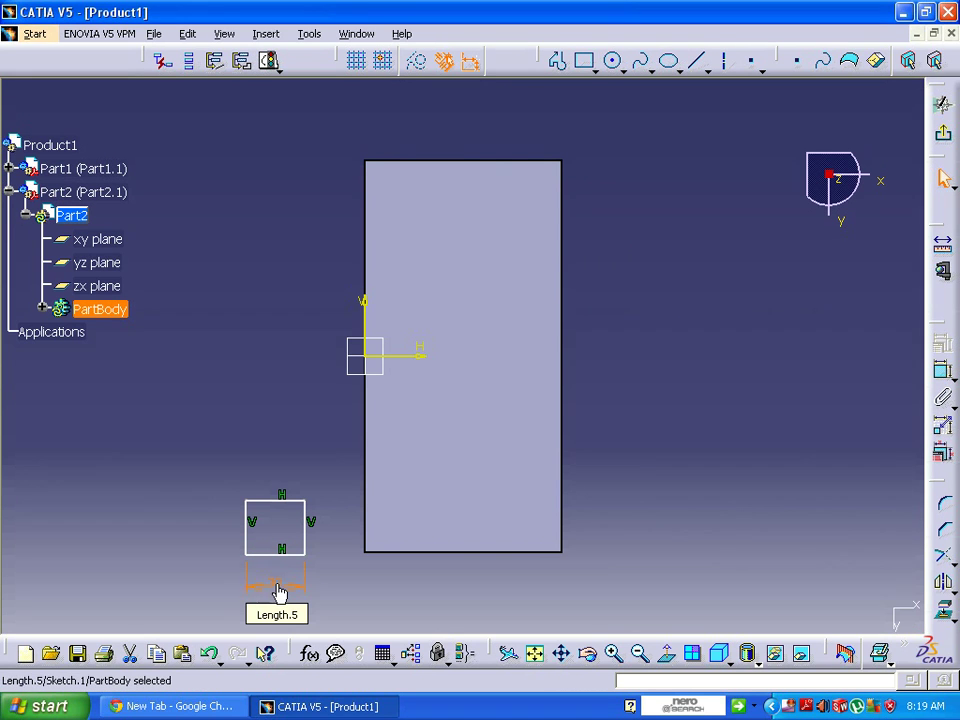
pyautogui.click(943, 371)
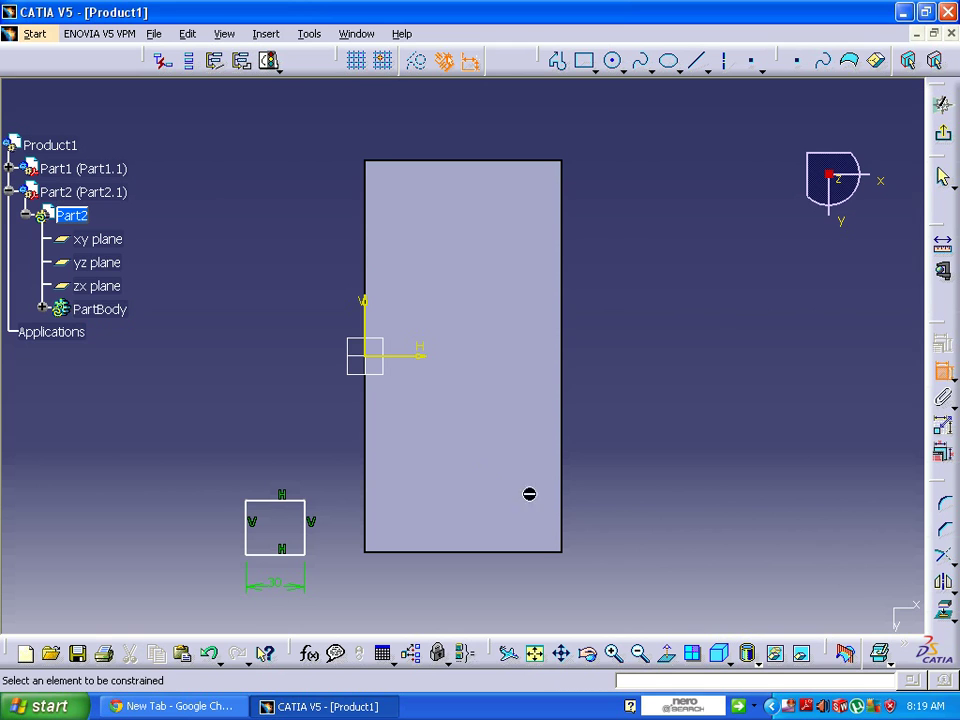
pyautogui.click(317, 543)
pyautogui.click(341, 522)
pyautogui.doubleClick(343, 522)
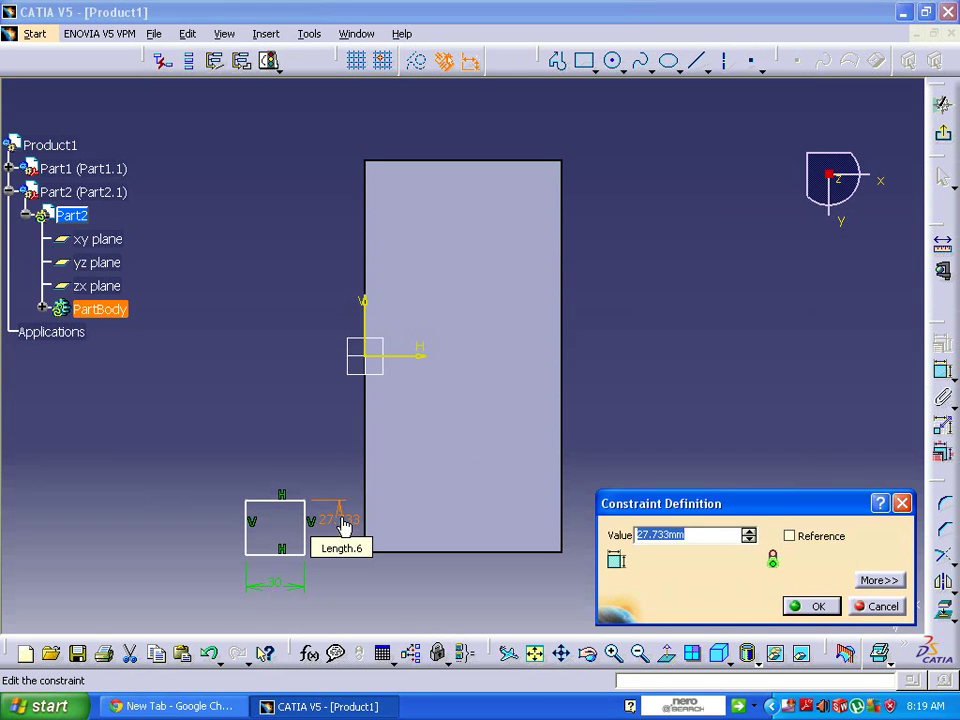
pyautogui.write('30')
pyautogui.press('Return')
# - Make the square's bottom edge coincident with the block's bottom edge, then exit the sketch
pyautogui.click(445, 596)
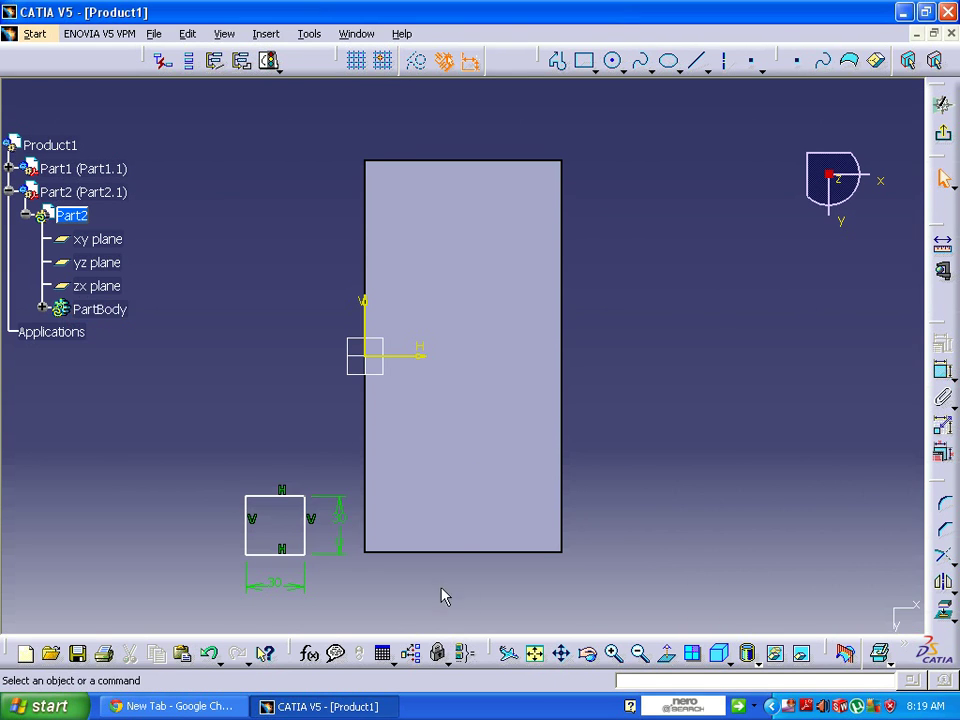
pyautogui.click(277, 553)
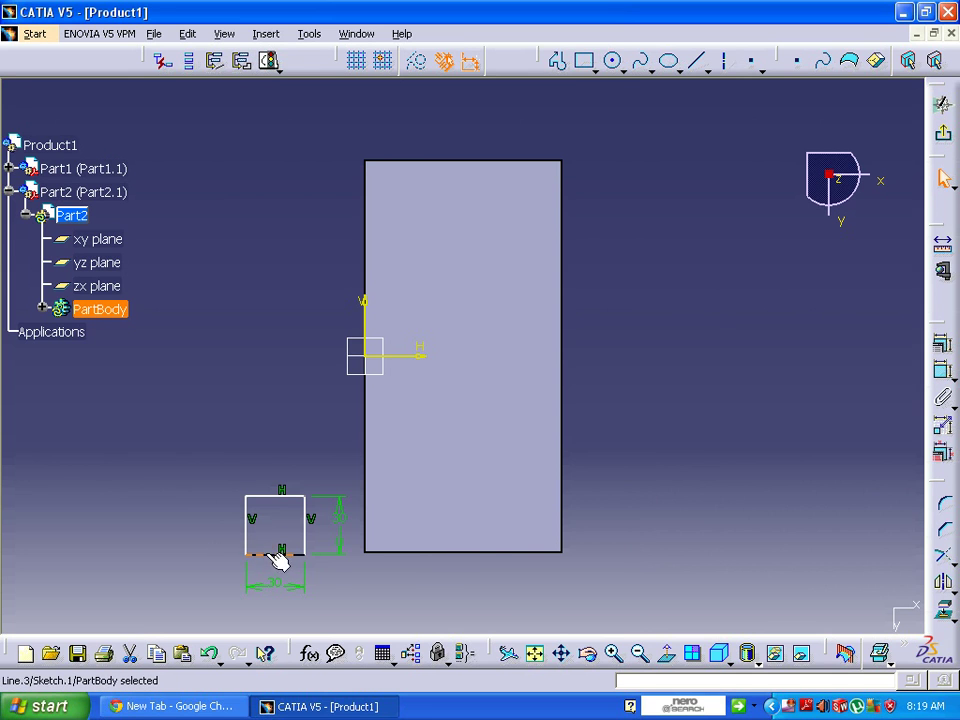
pyautogui.keyDown('ctrl'); pyautogui.click(443, 557); pyautogui.keyUp('ctrl')
pyautogui.click(940, 350)
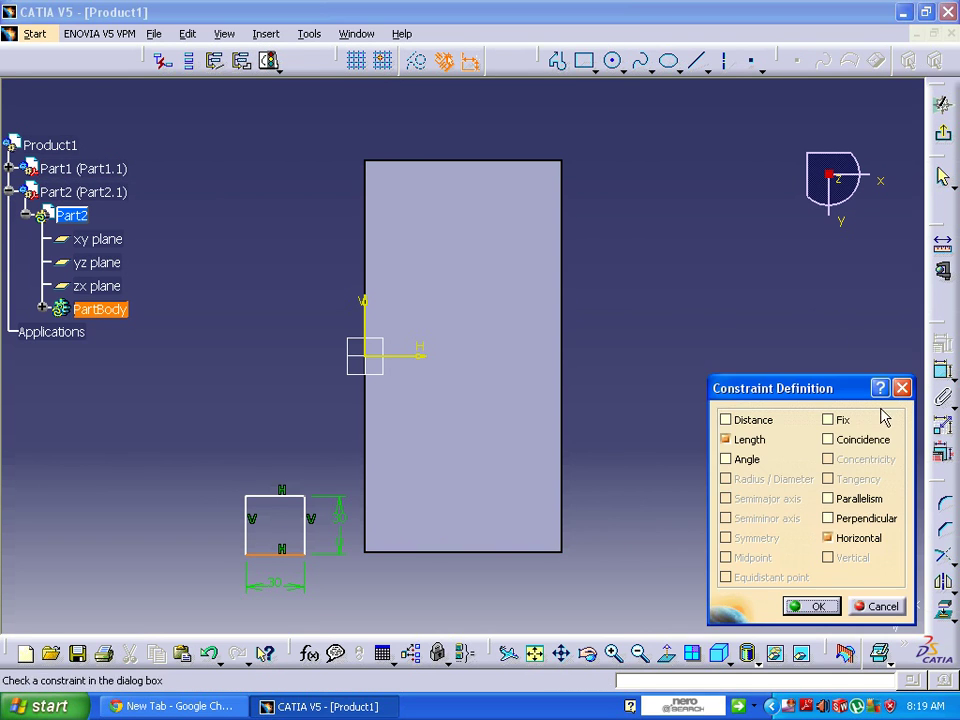
pyautogui.click(865, 445)
pyautogui.click(813, 605)
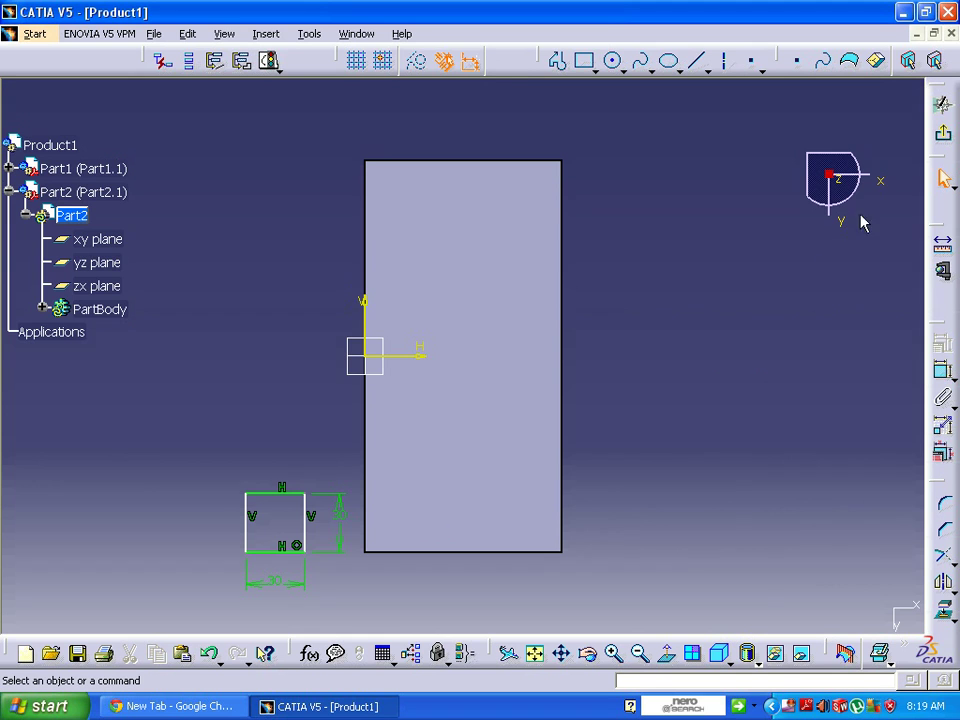
pyautogui.click(942, 104)
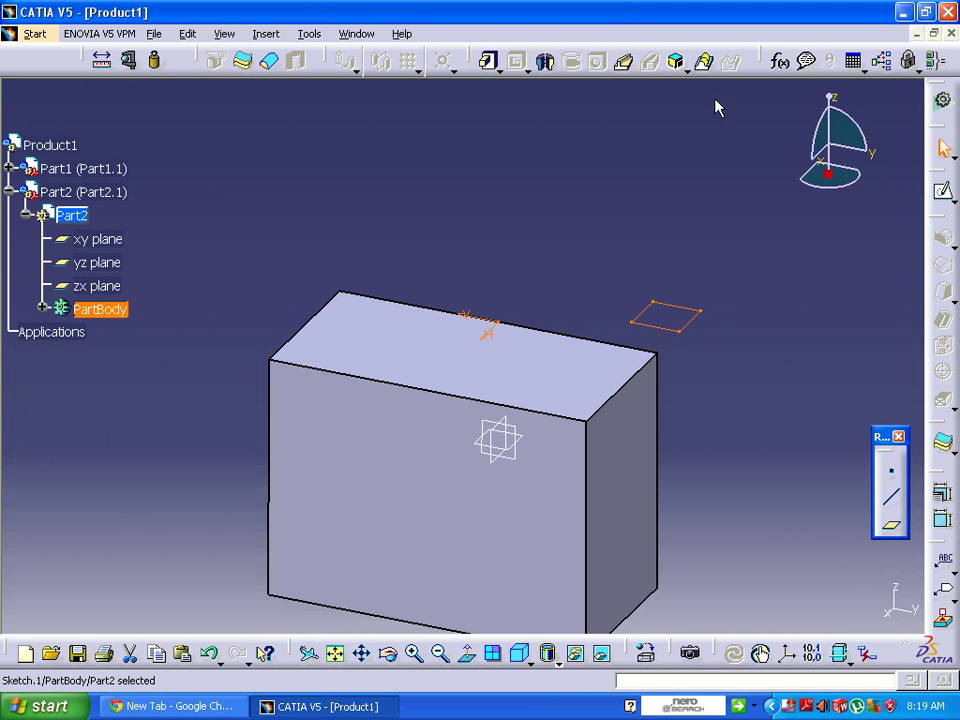
# - Pad the square 20 mm in the reversed direction
pyautogui.click(487, 61)
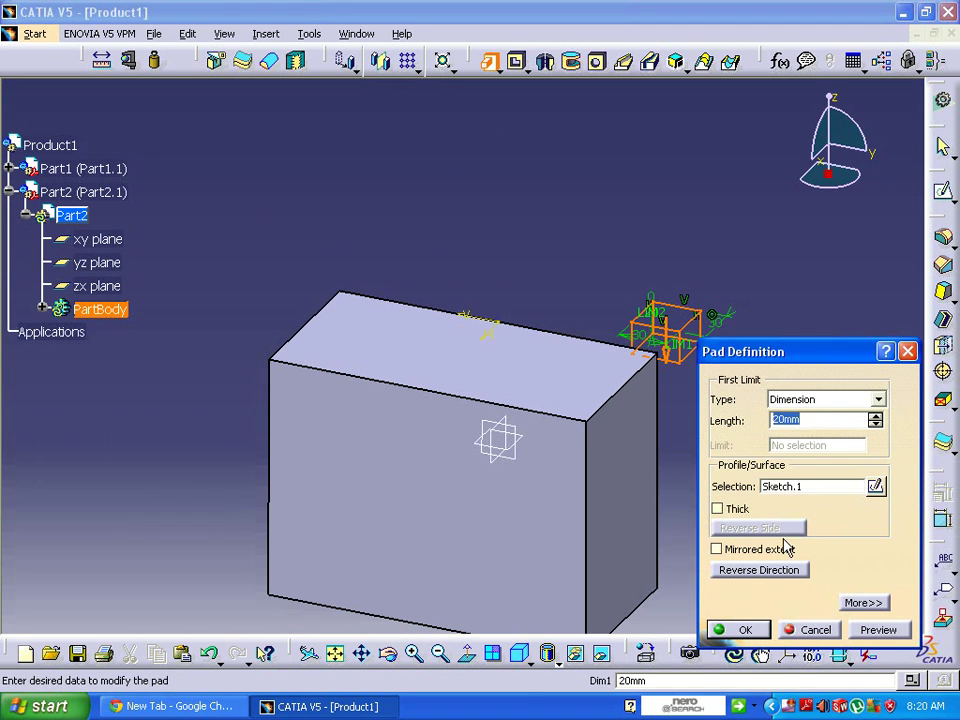
pyautogui.click(745, 570)
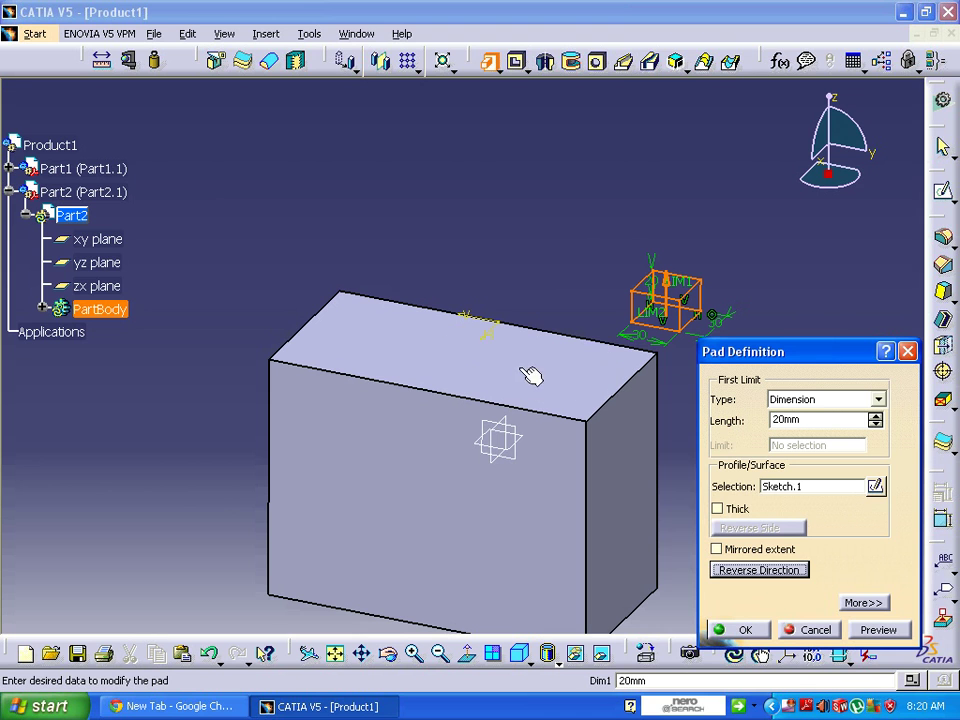
pyautogui.click(878, 629)
pyautogui.click(738, 629)
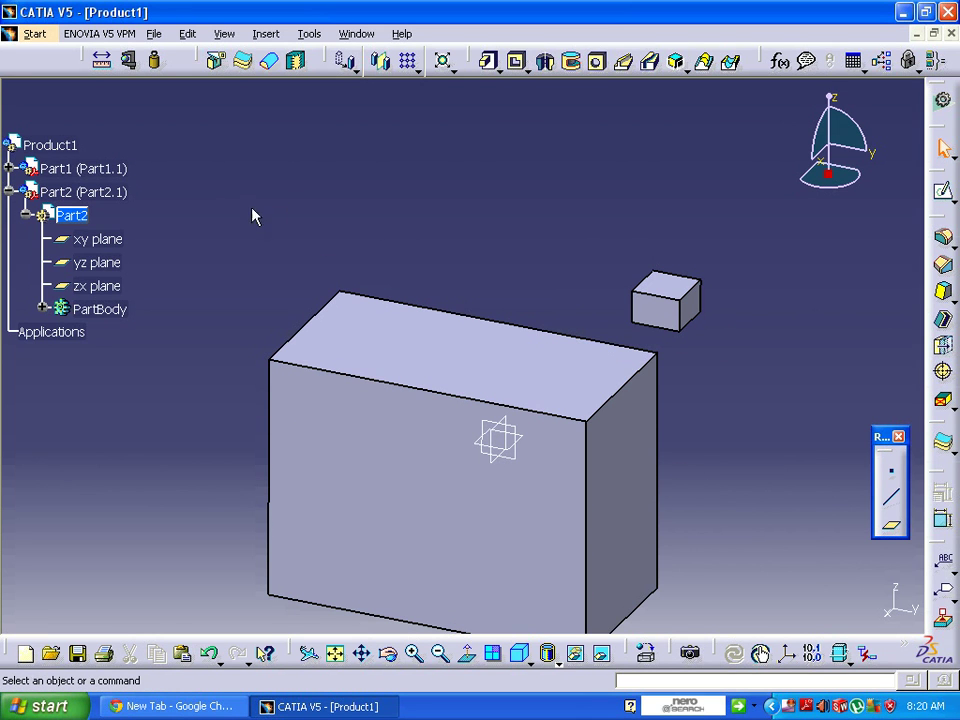
# - Insert Part3 under Product1, activate it, and begin a sketch on a block face
pyautogui.click(9, 191)
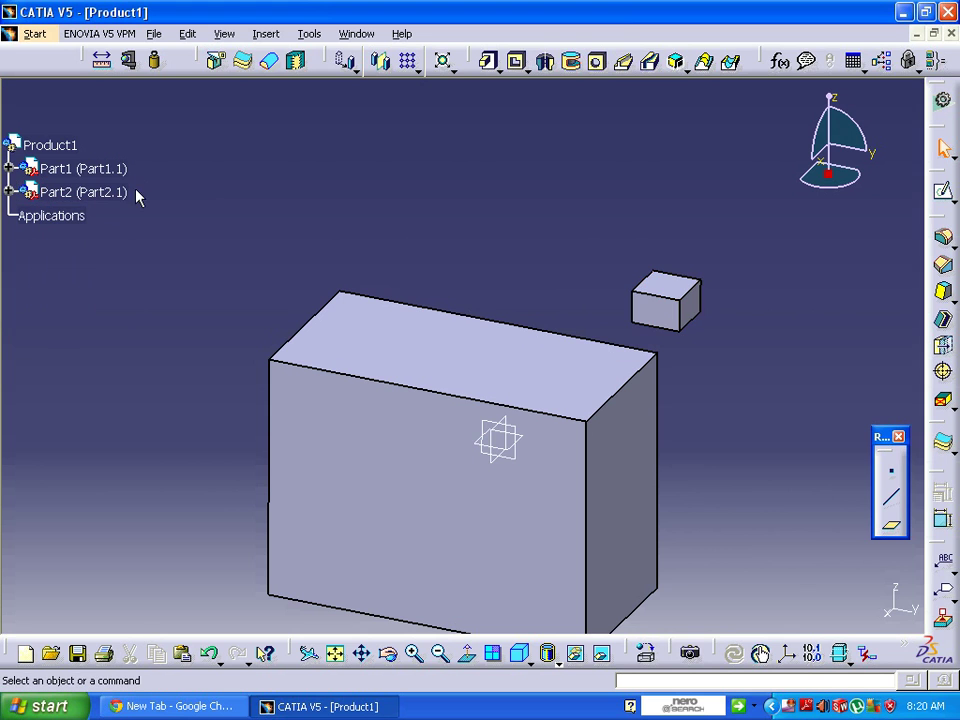
pyautogui.doubleClick(58, 145)
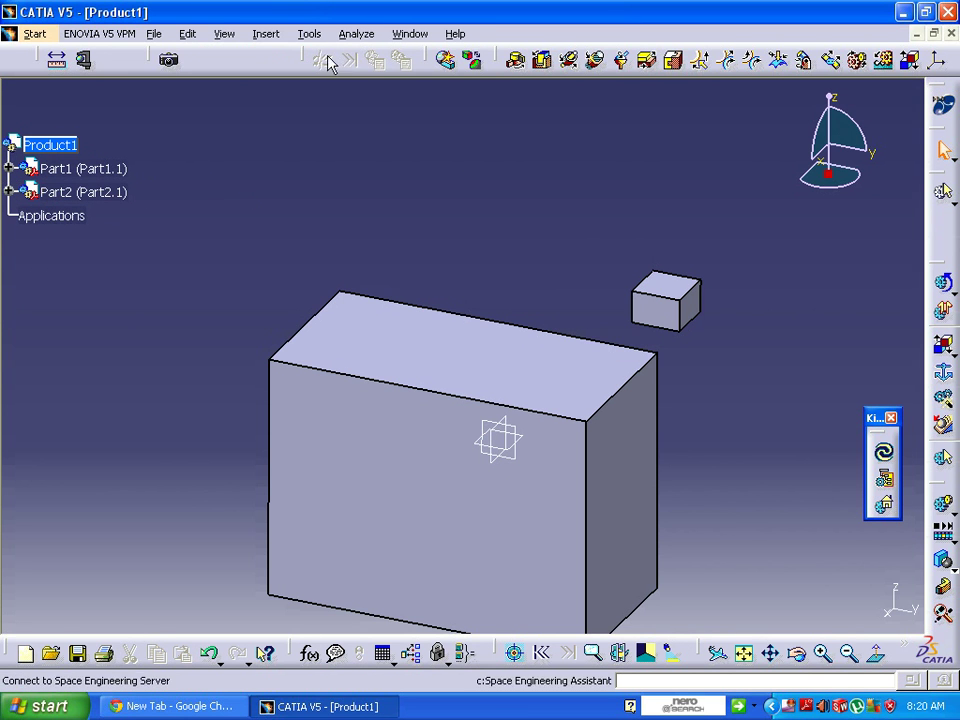
pyautogui.click(266, 35)
pyautogui.click(294, 329)
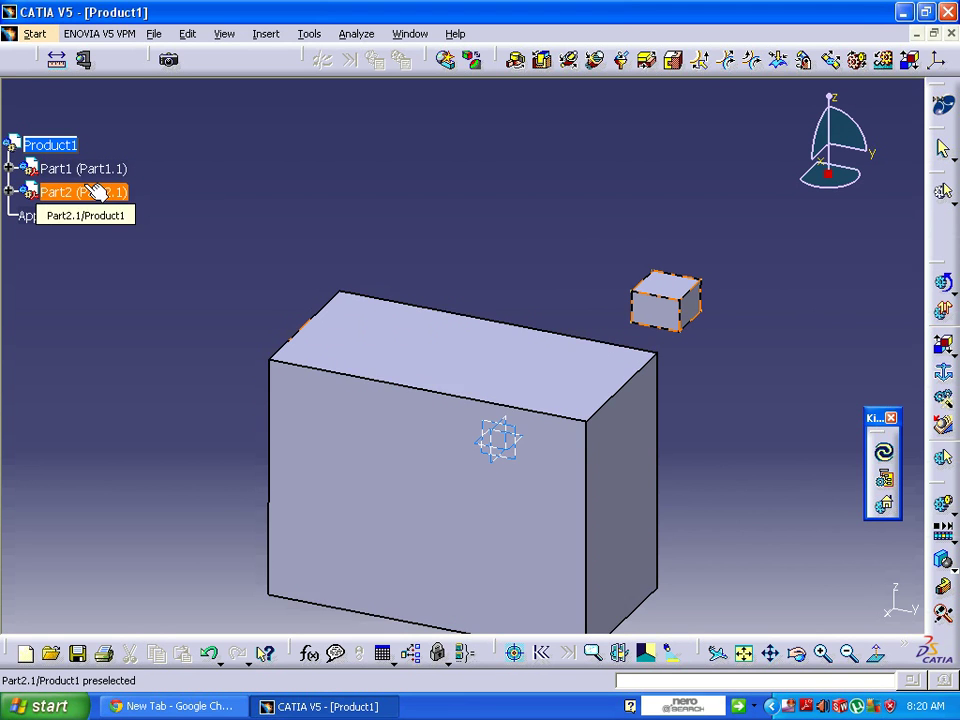
pyautogui.click(64, 150)
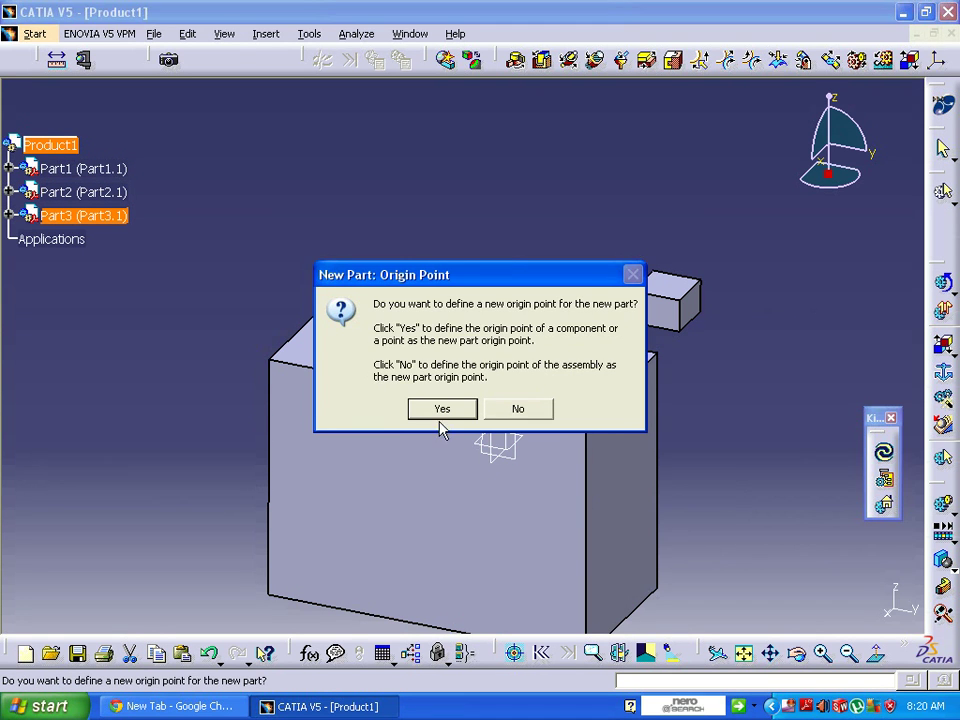
pyautogui.click(438, 407)
pyautogui.click(8, 215)
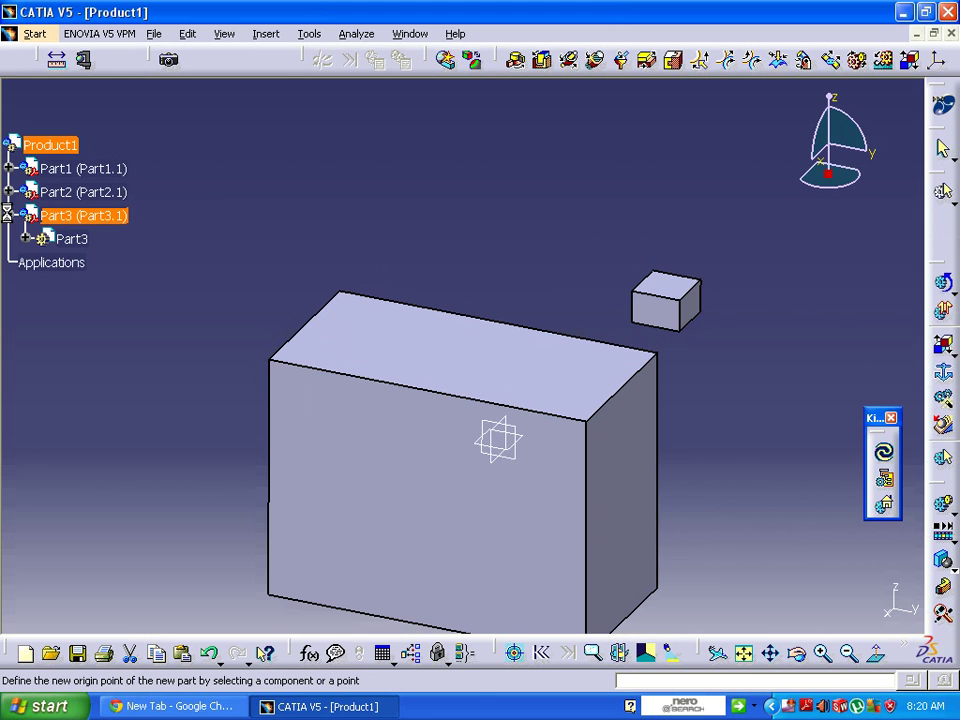
pyautogui.doubleClick(92, 245)
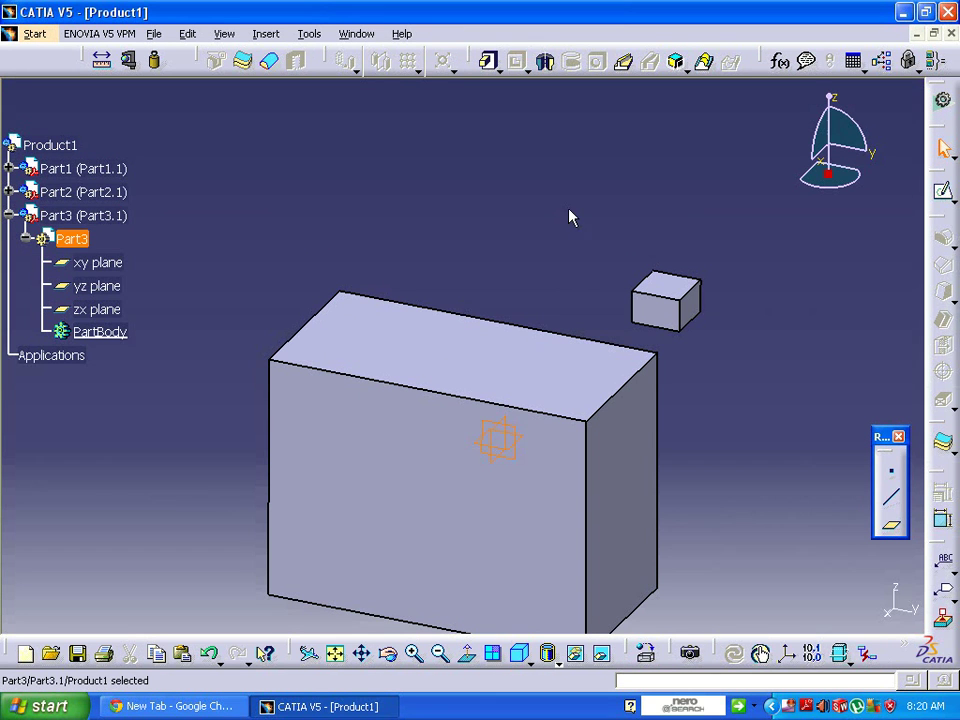
pyautogui.click(645, 518)
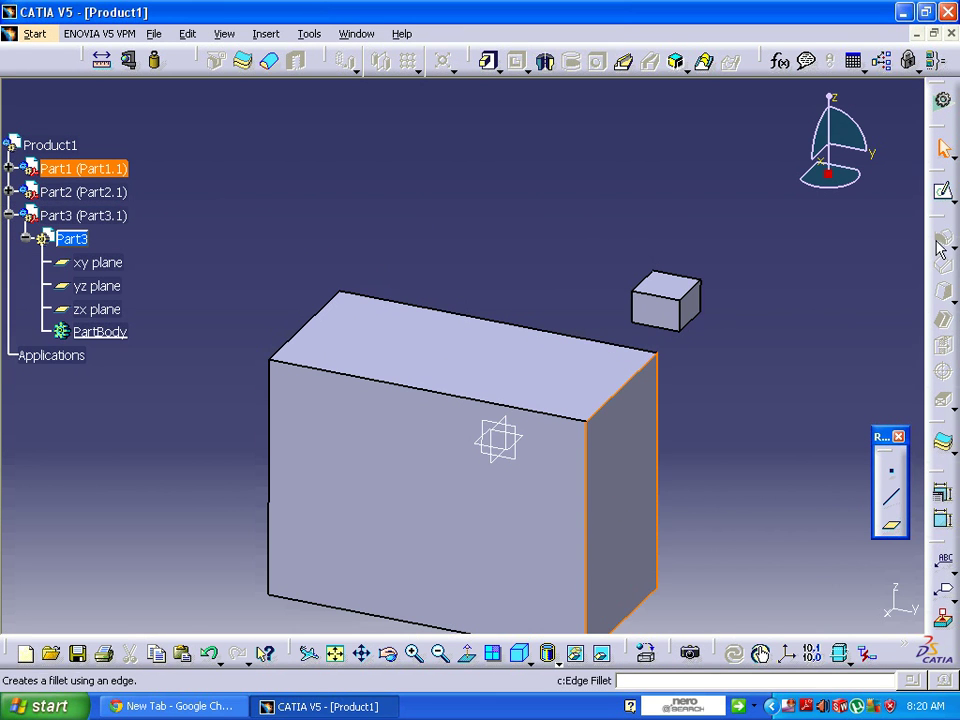
pyautogui.click(943, 190)
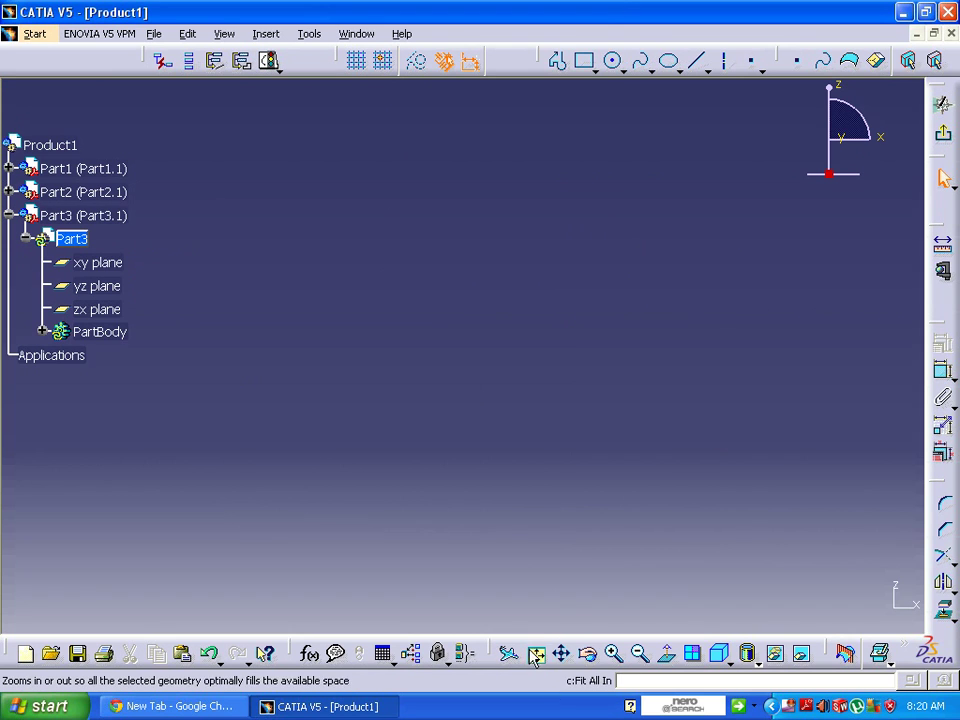
# - Draw a small rectangle in Part3's sketch
pyautogui.click(535, 653)
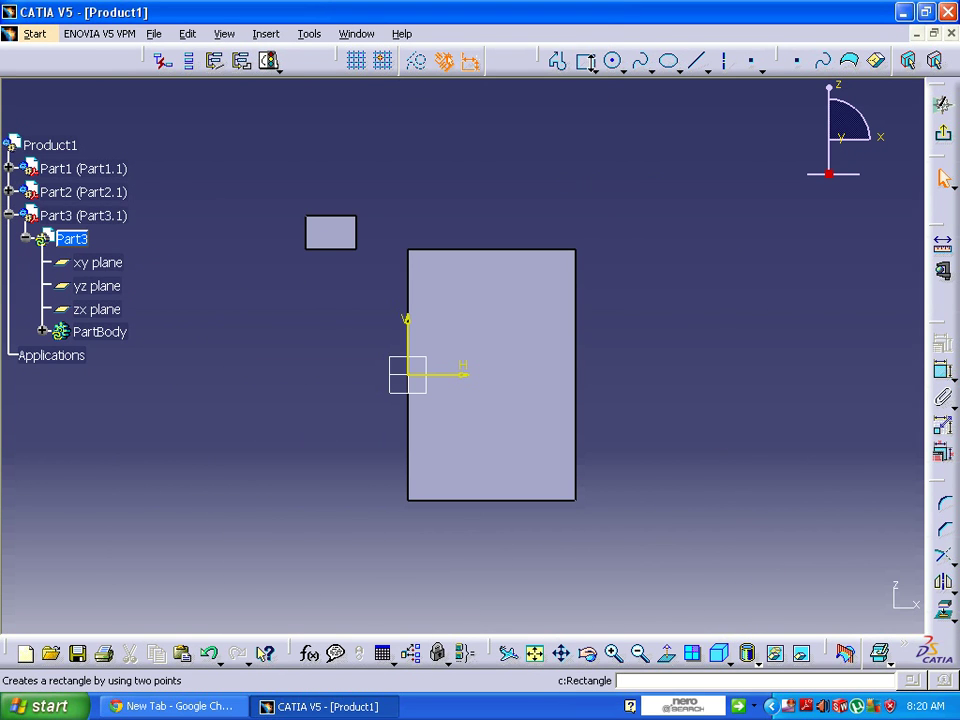
pyautogui.click(585, 68)
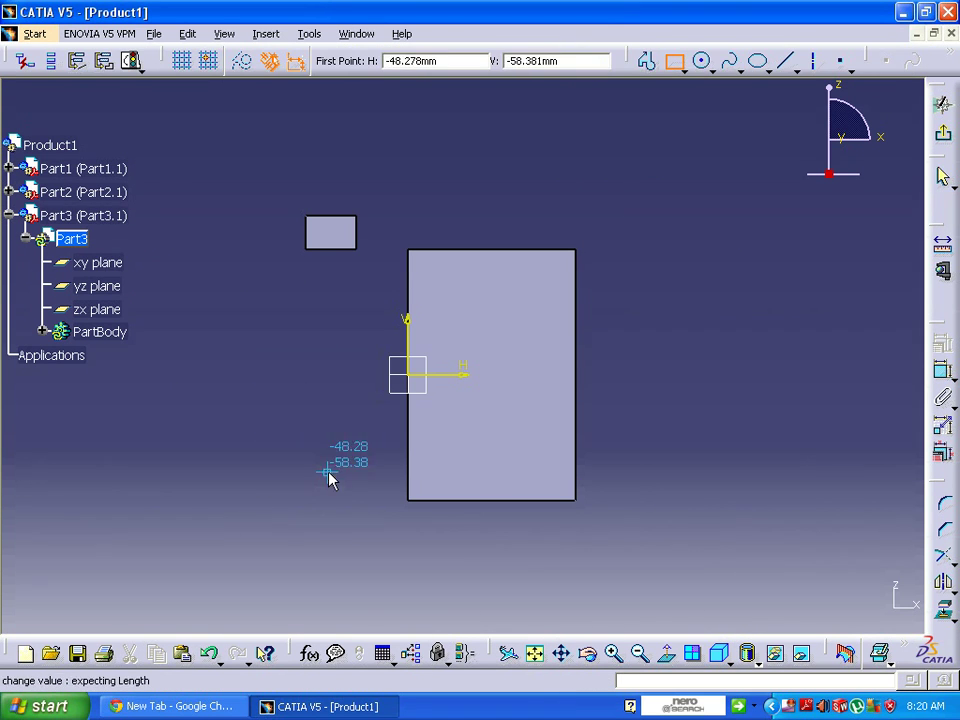
pyautogui.click(303, 446)
pyautogui.click(371, 501)
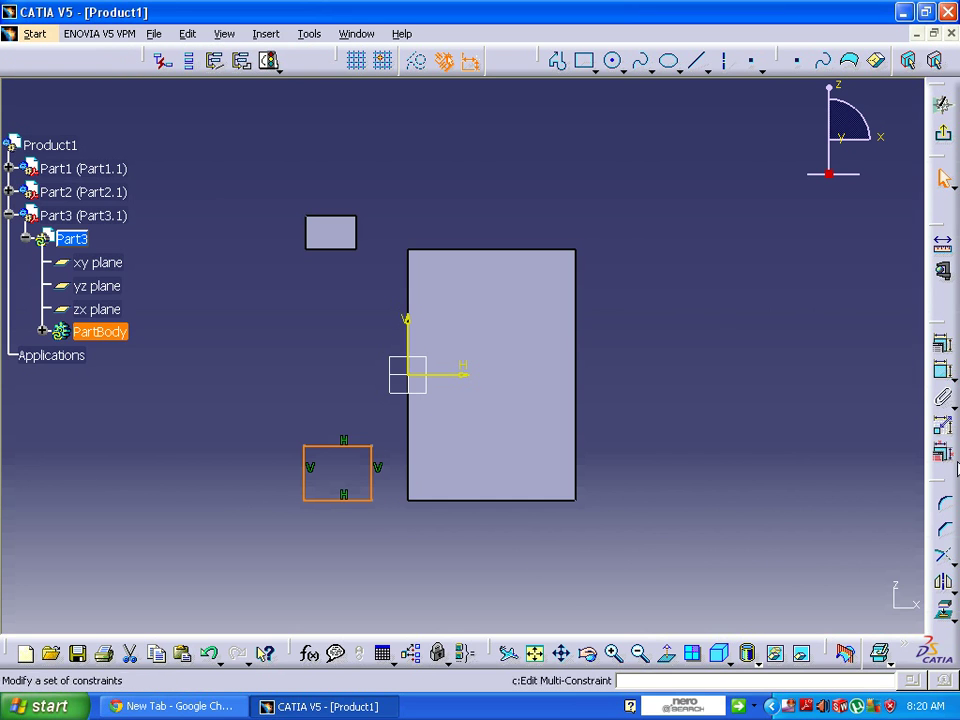
pyautogui.click(340, 500)
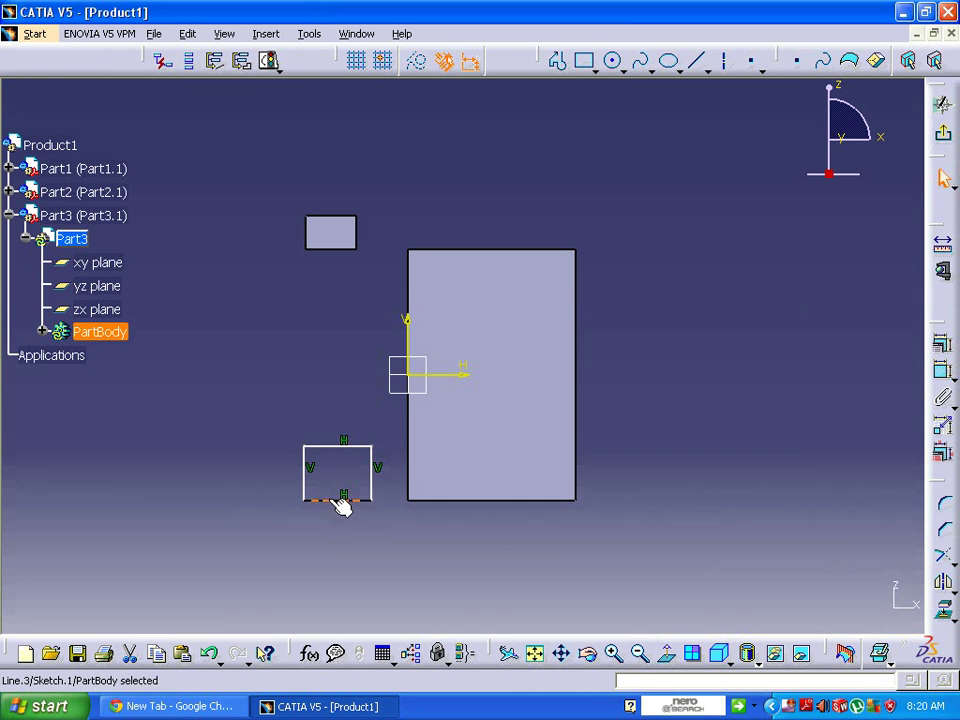
# - Dimension the rectangle's width and height to 30 each
pyautogui.click(941, 370)
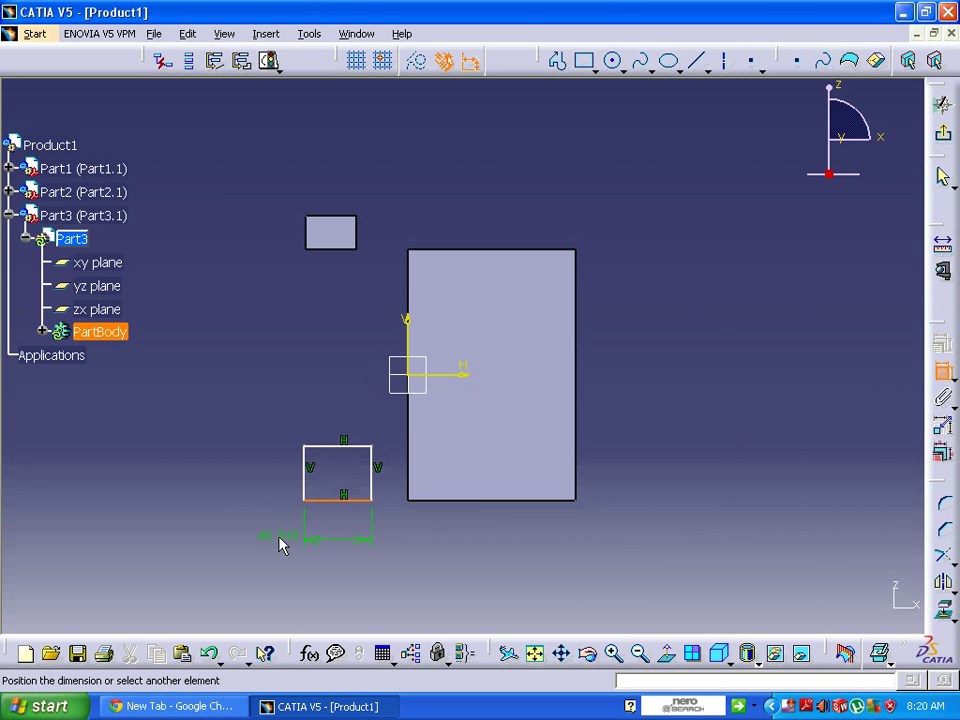
pyautogui.click(340, 548)
pyautogui.doubleClick(352, 543)
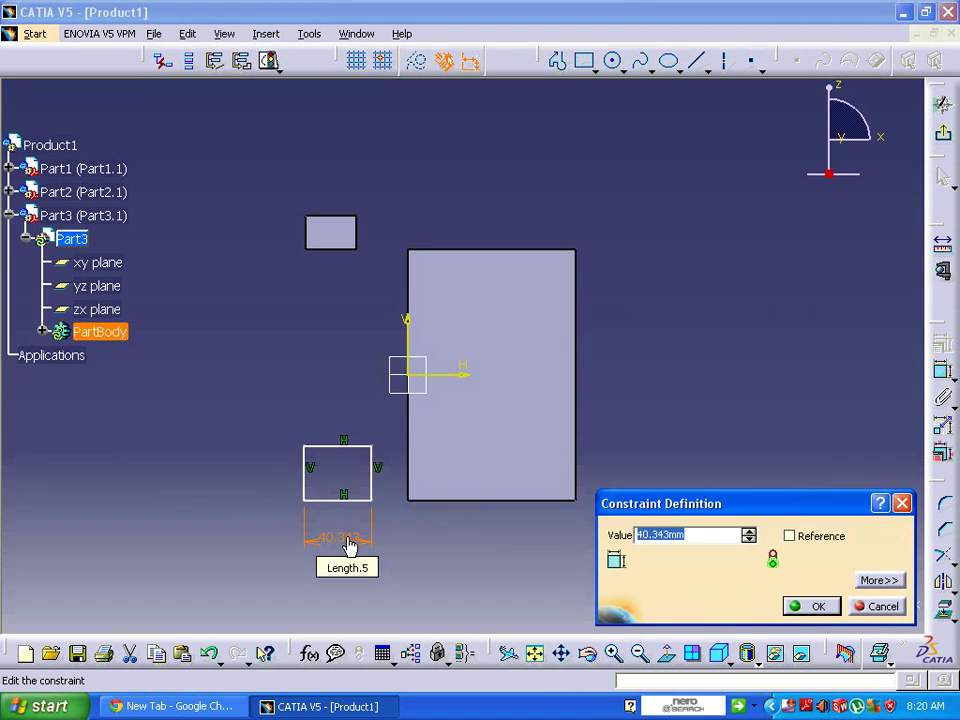
pyautogui.write('30')
pyautogui.press('Return')
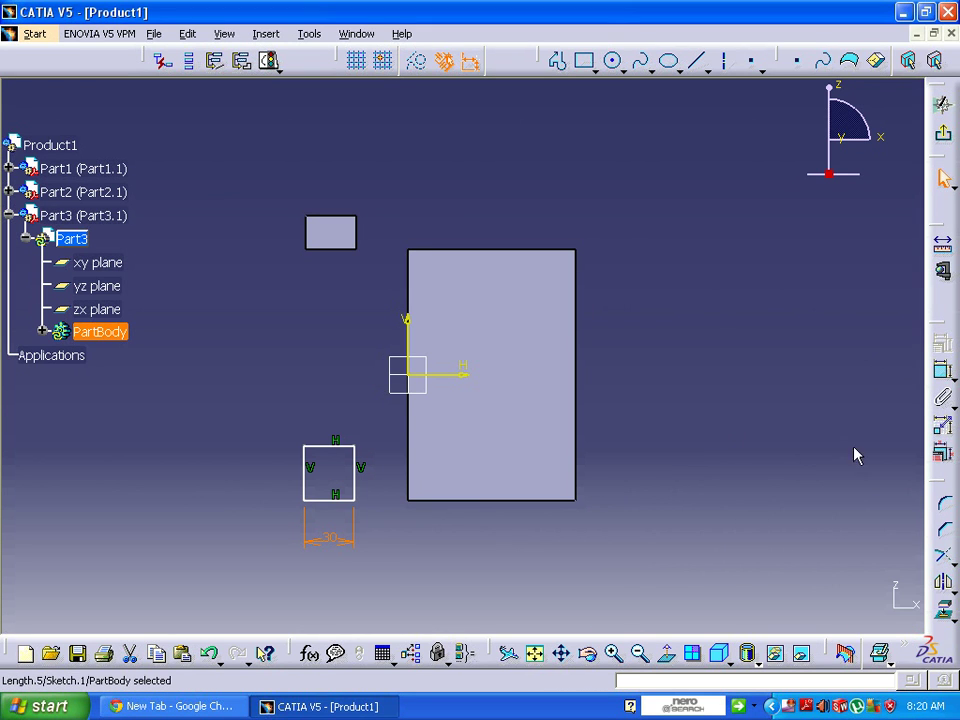
pyautogui.click(306, 470)
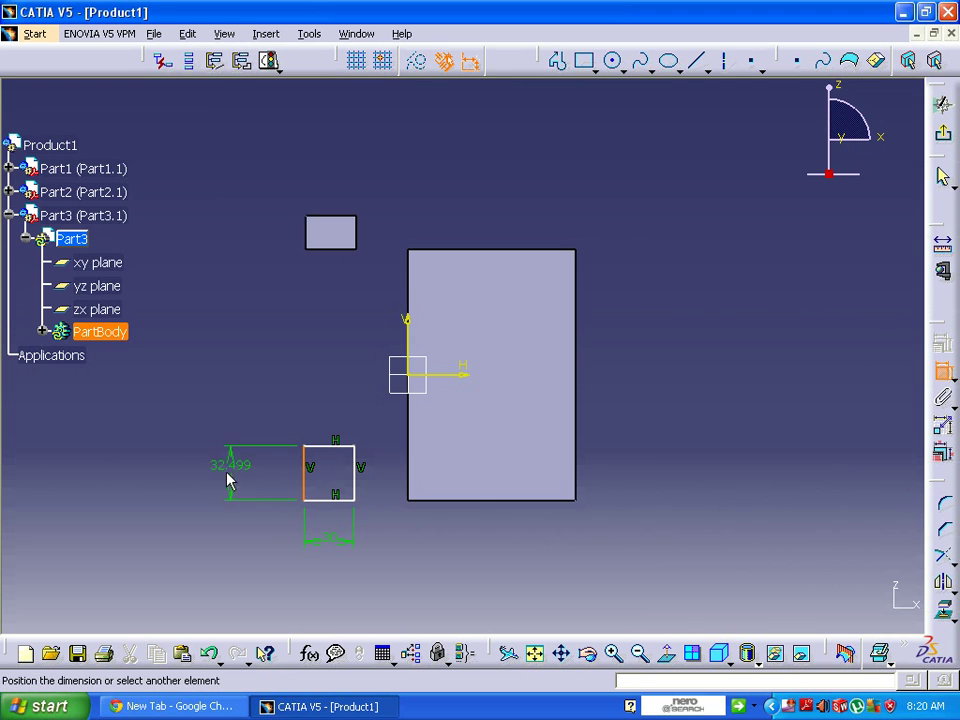
pyautogui.click(240, 478)
pyautogui.doubleClick(246, 480)
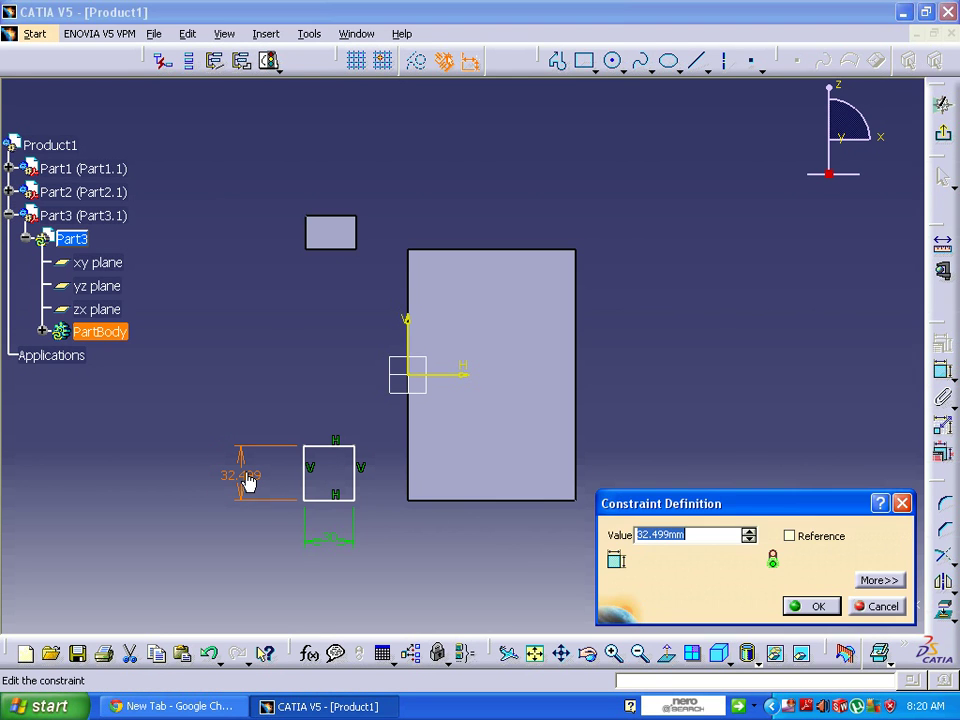
pyautogui.write('30')
pyautogui.press('Return')
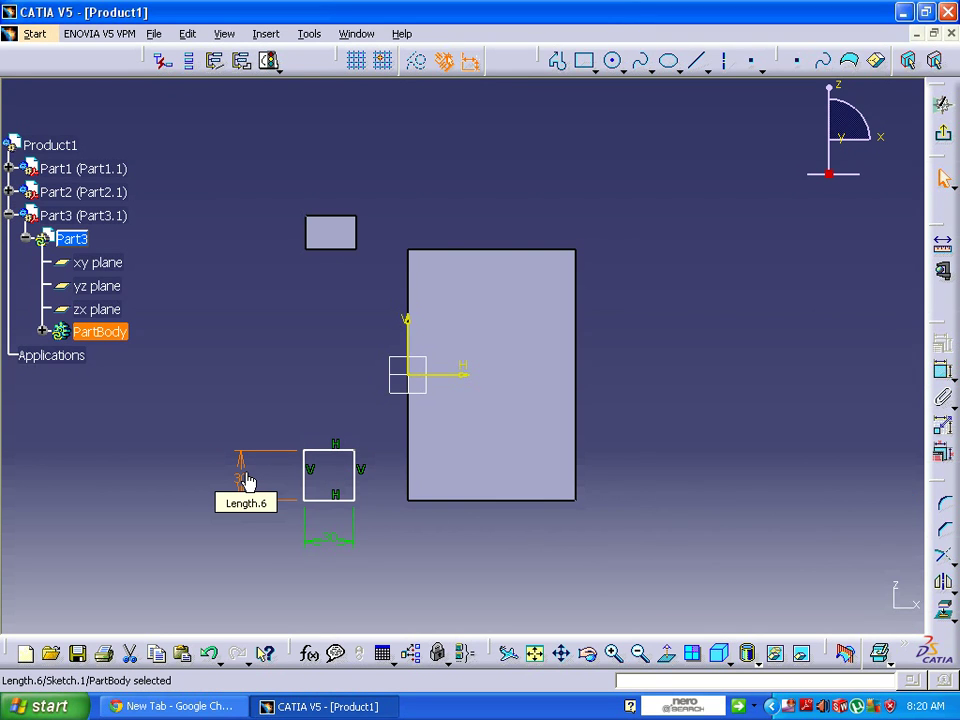
# - Exit the sketch, pad the square 20 mm reversed, and reactivate Product1
pyautogui.click(942, 104)
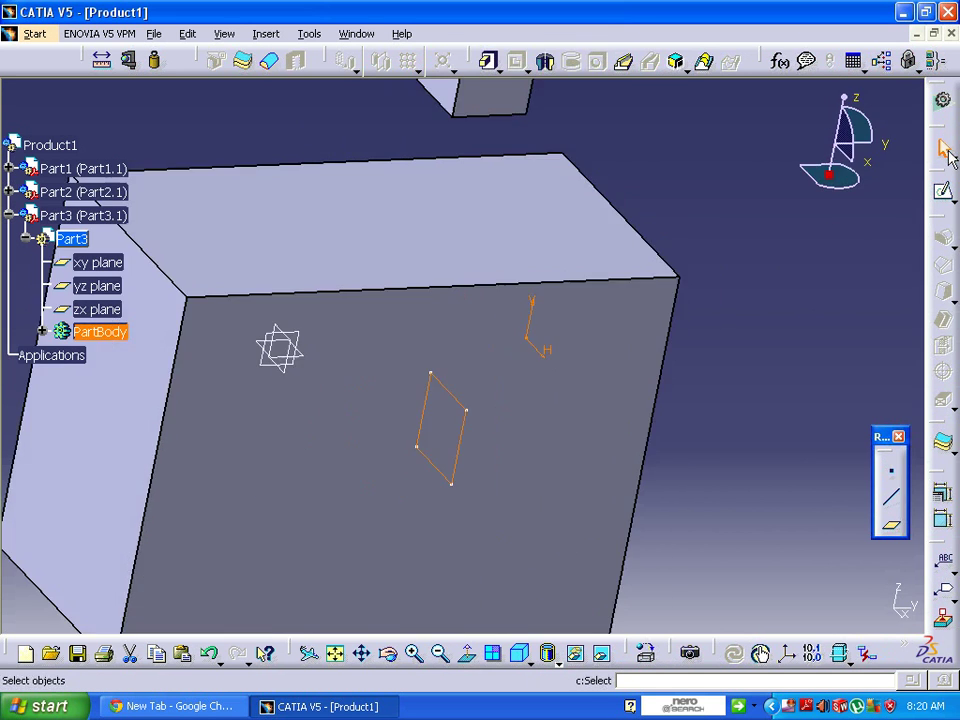
pyautogui.click(489, 61)
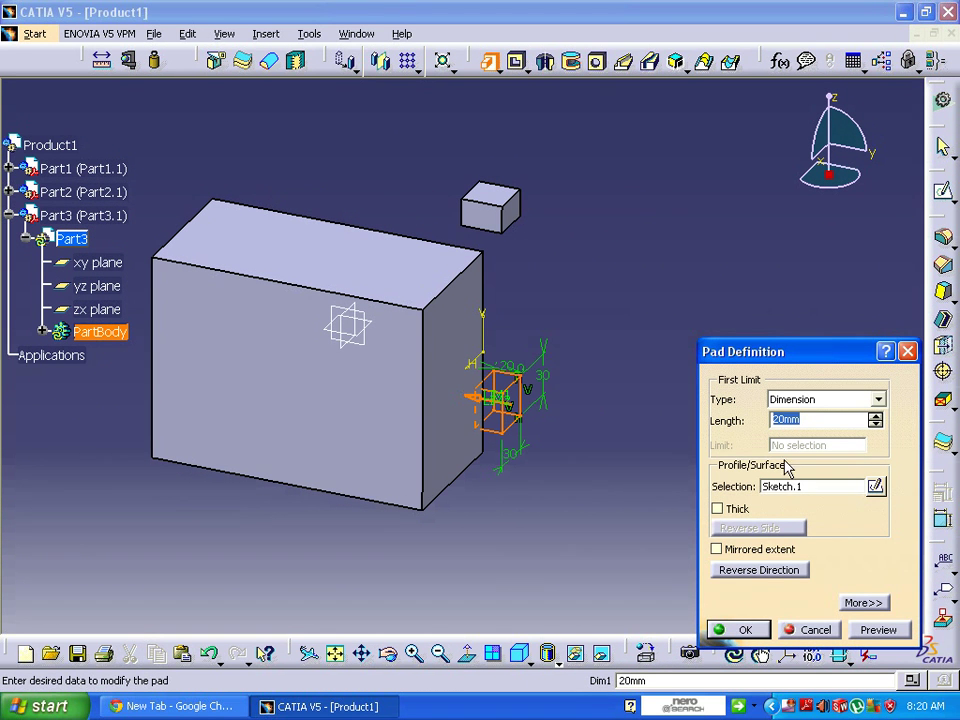
pyautogui.click(771, 566)
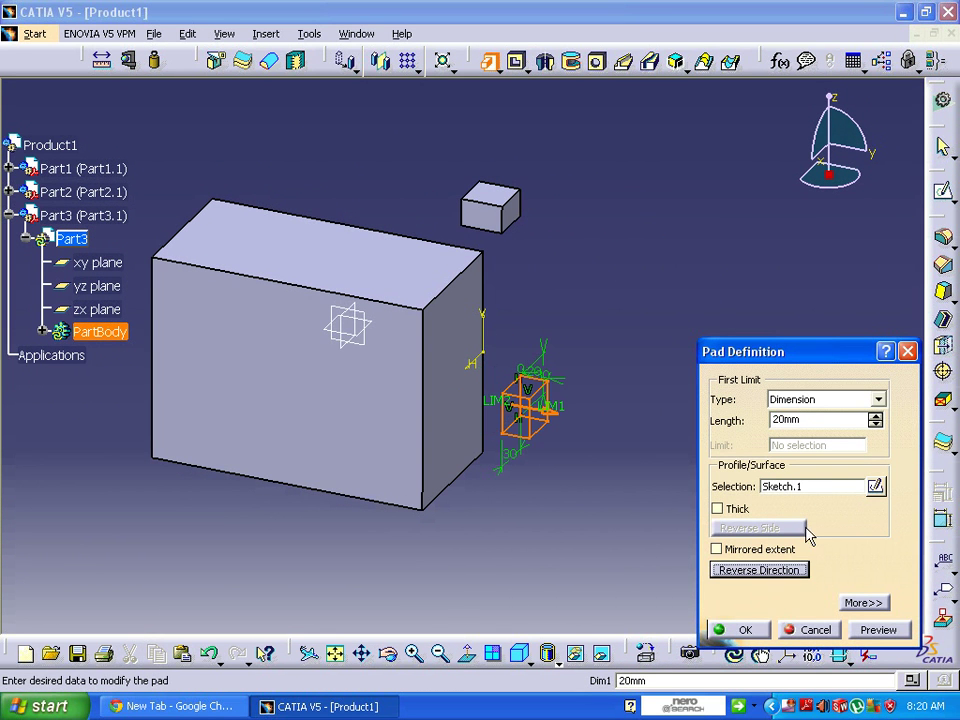
pyautogui.click(745, 629)
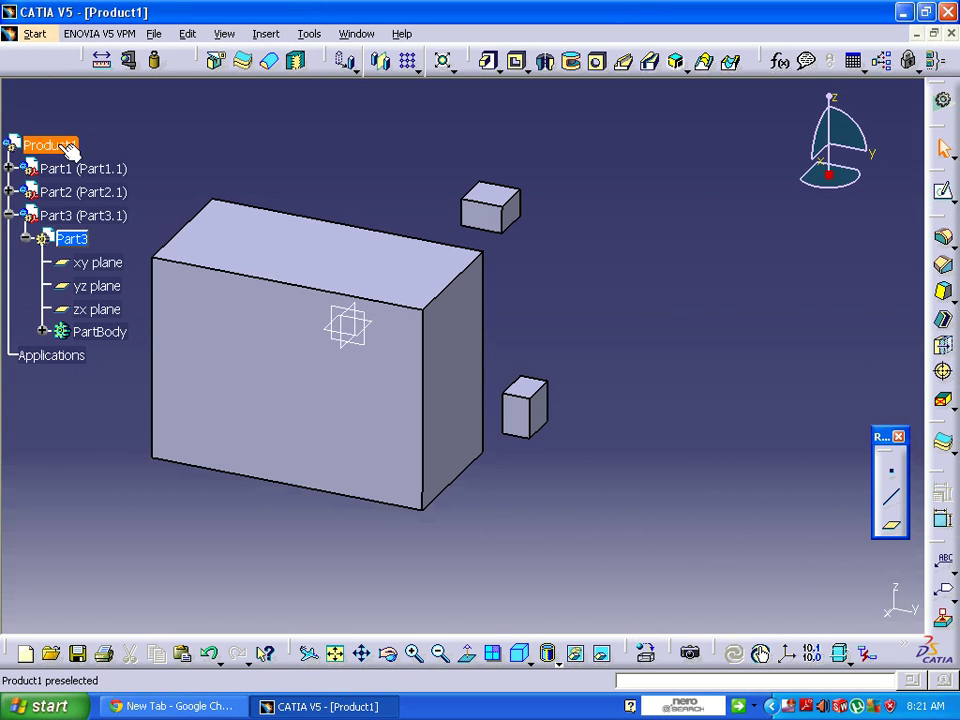
pyautogui.doubleClick(53, 146)
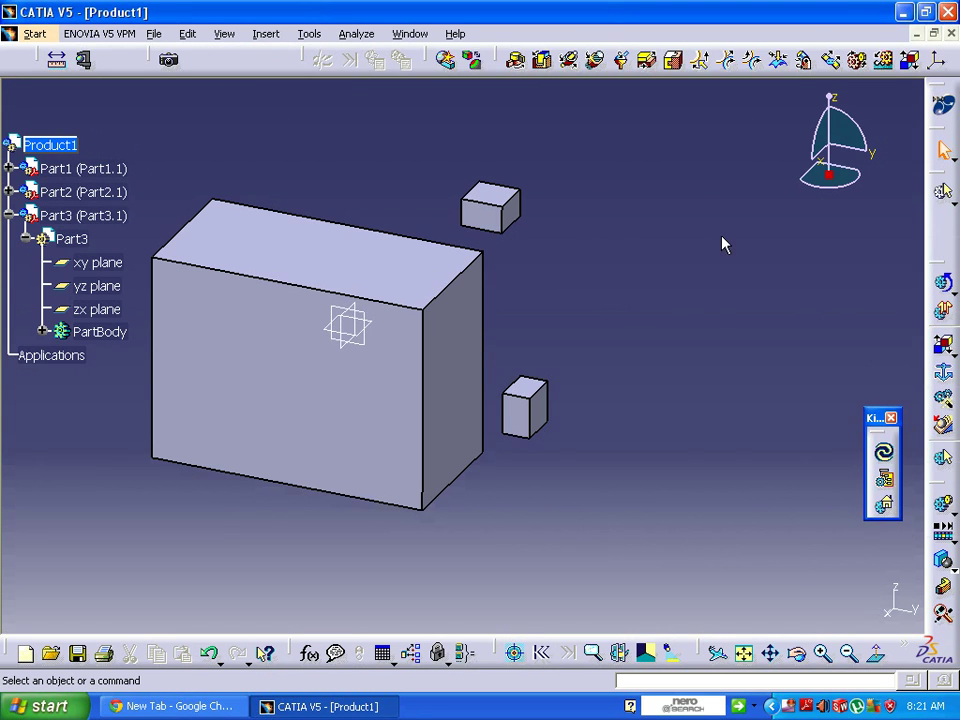
# - Create a new mechanism named Cable Joint with the large base block as its fixed part
pyautogui.click(944, 378)
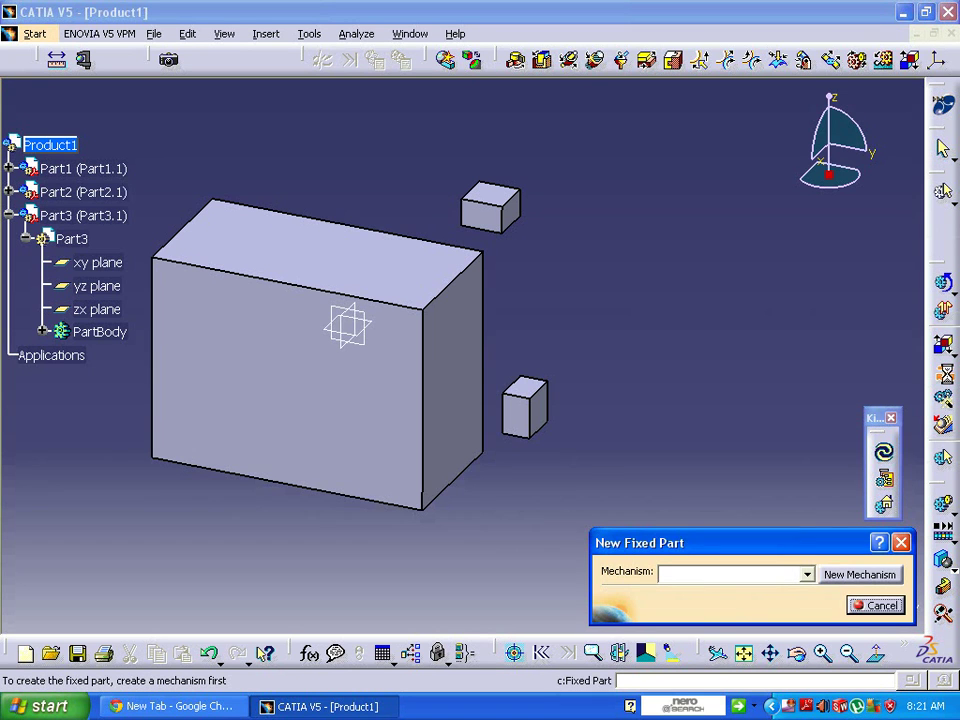
pyautogui.click(877, 574)
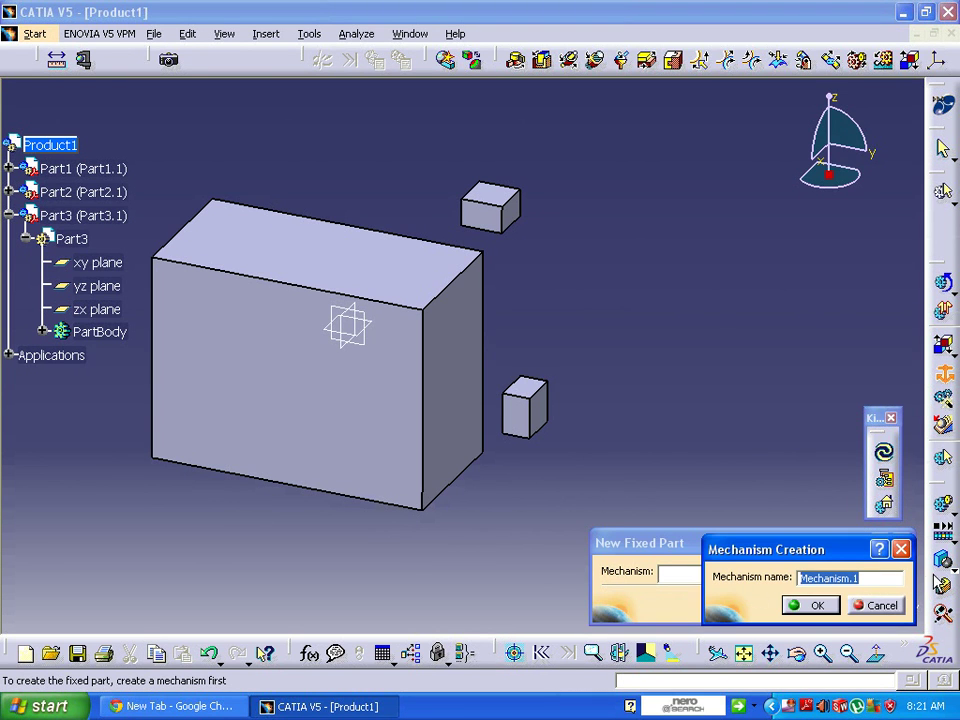
pyautogui.write('Cable Joint')
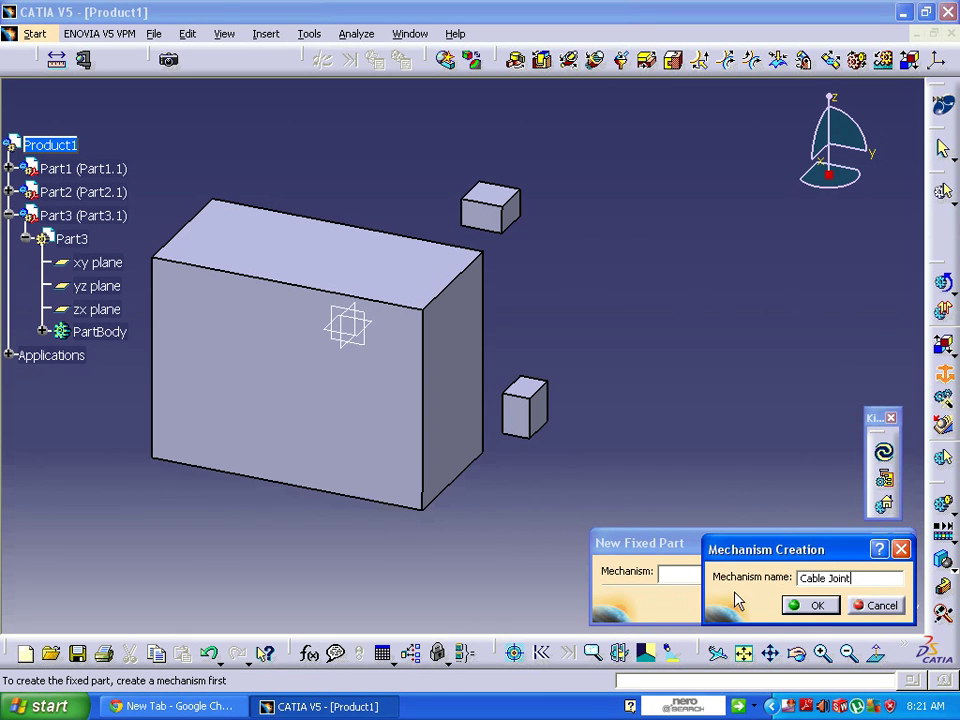
pyautogui.click(800, 605)
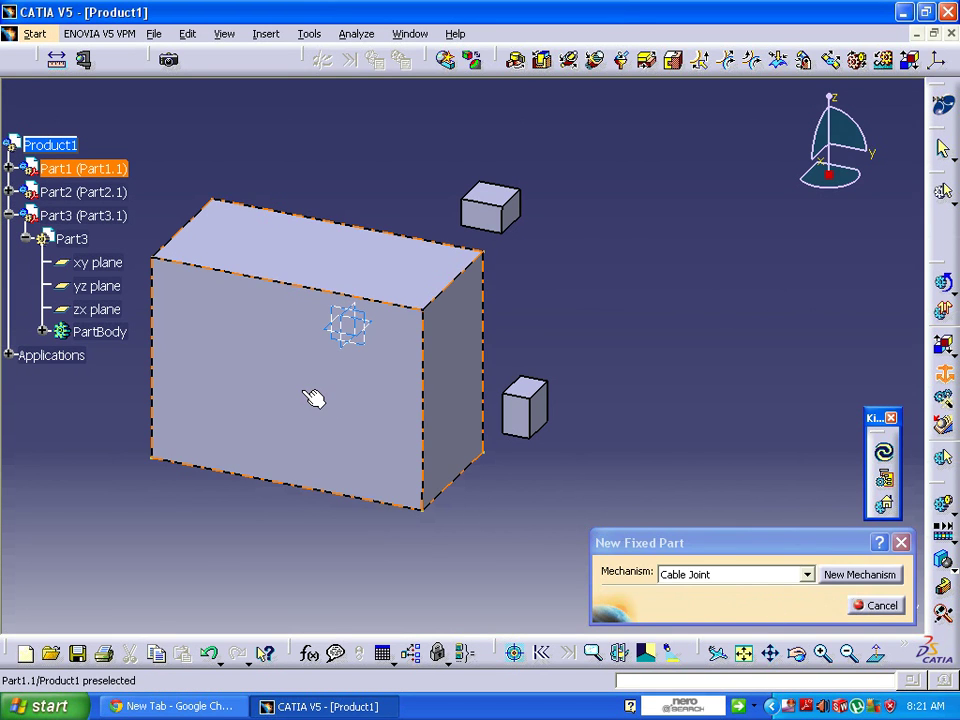
pyautogui.click(313, 398)
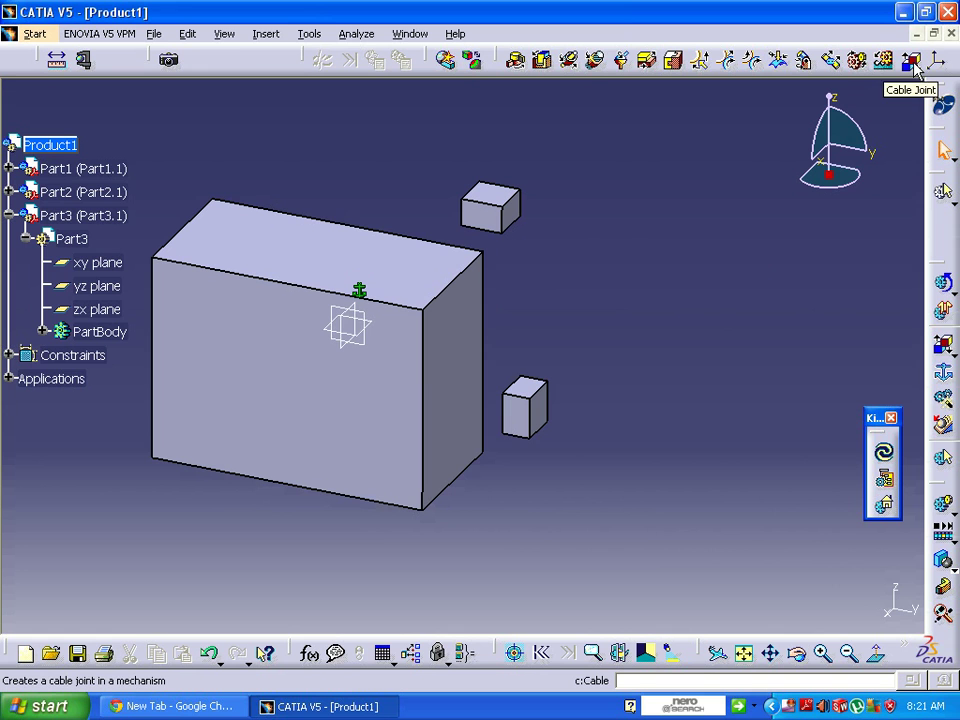
# - Insert a new Cable joint and begin defining its first prismatic joint
pyautogui.click(266, 34)
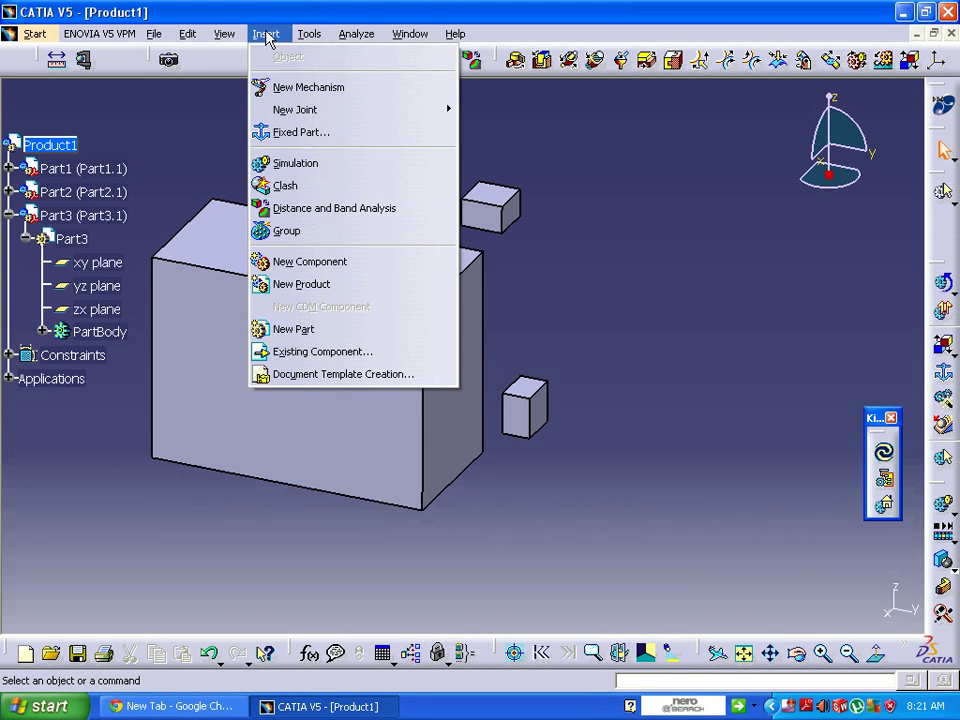
pyautogui.moveTo(296, 109)
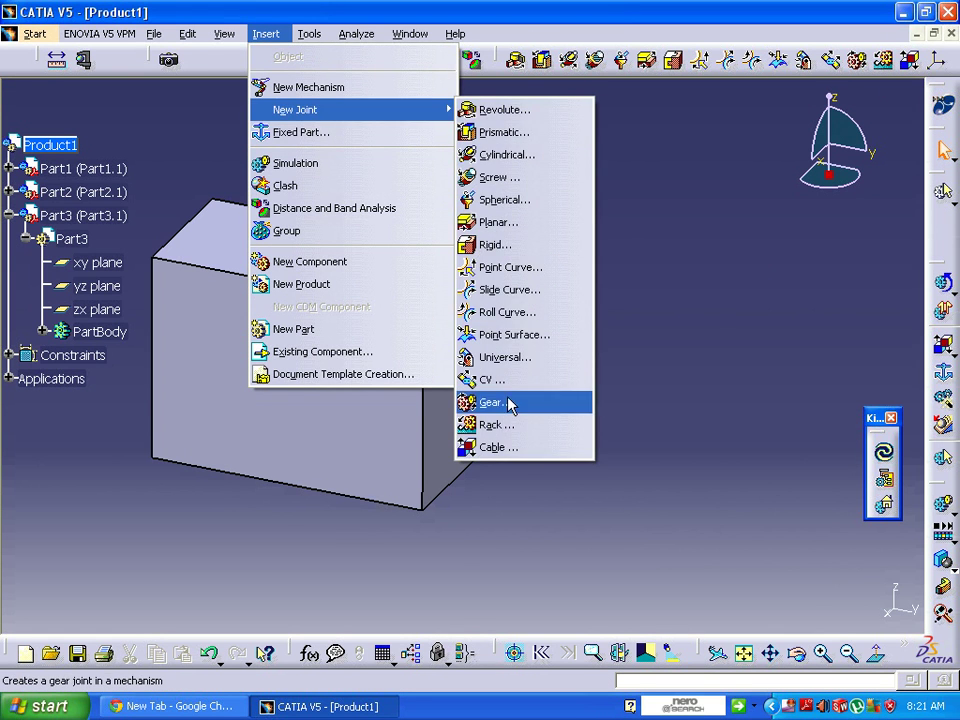
pyautogui.click(522, 456)
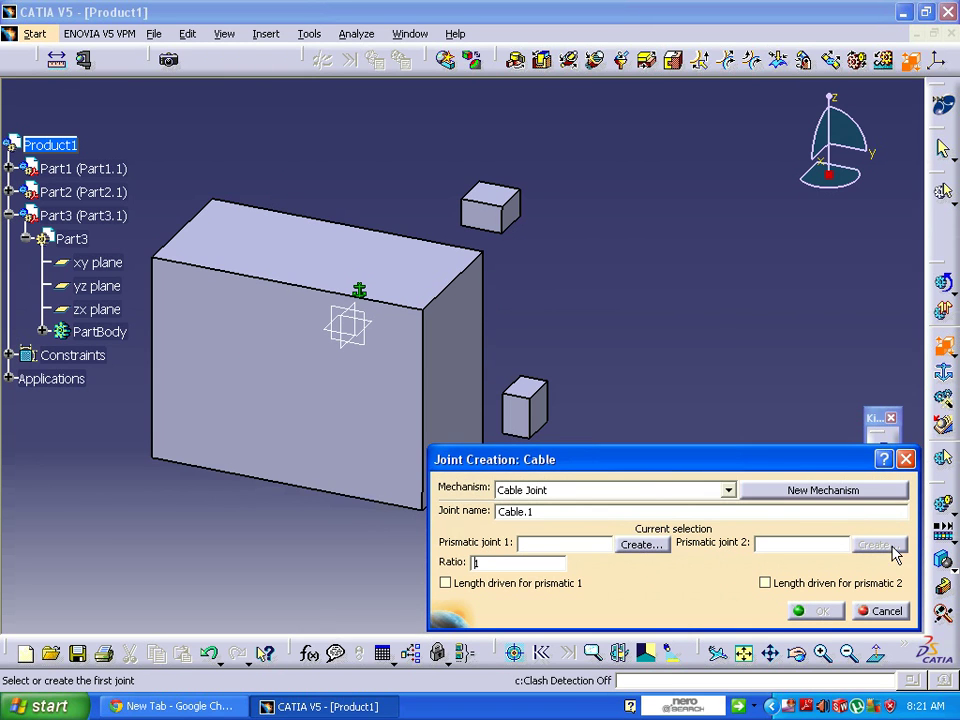
pyautogui.click(640, 545)
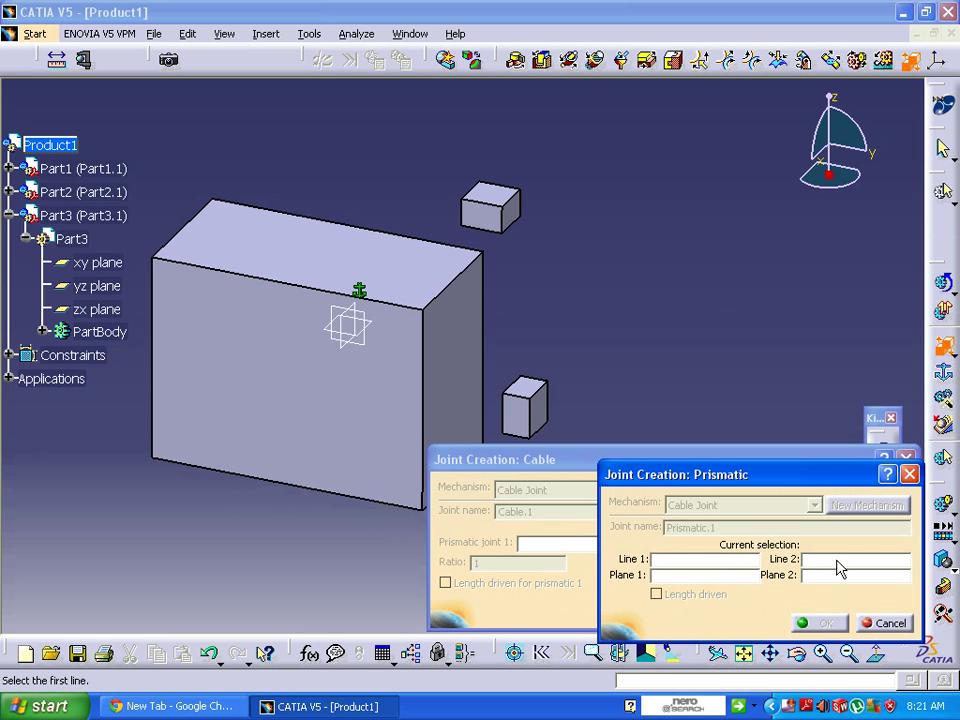
# - Define Prismatic.1 from the base block and small block edges as lines and faces as planes
pyautogui.click(444, 251)
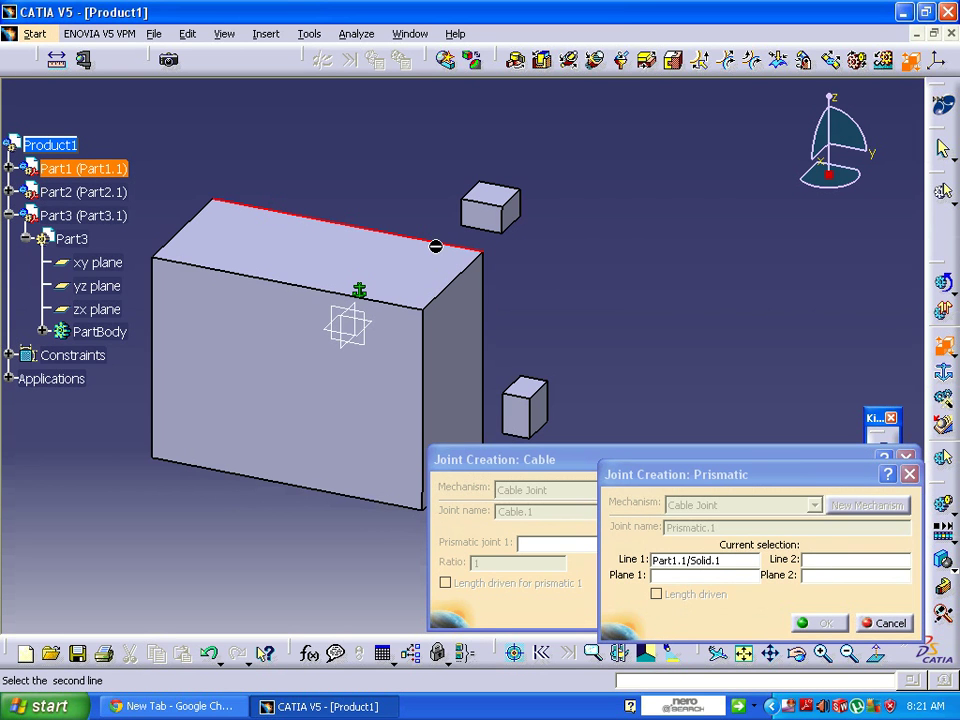
pyautogui.click(797, 653)
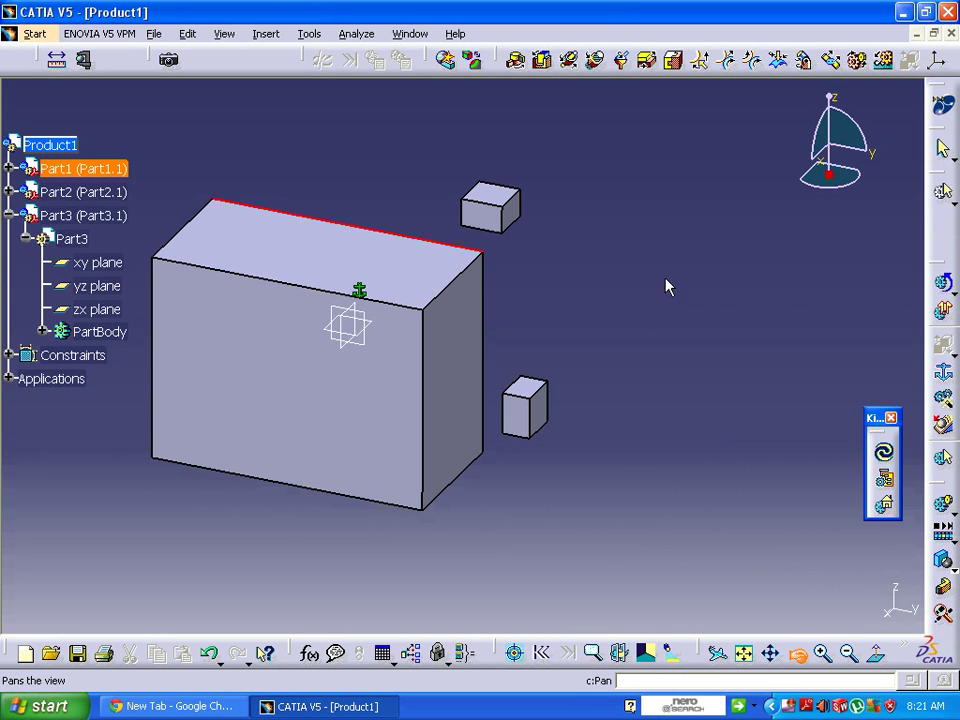
pyautogui.moveTo(666, 285)
pyautogui.mouseDown()
pyautogui.moveTo(573, 280)
pyautogui.moveTo(355, 440)
pyautogui.mouseUp()
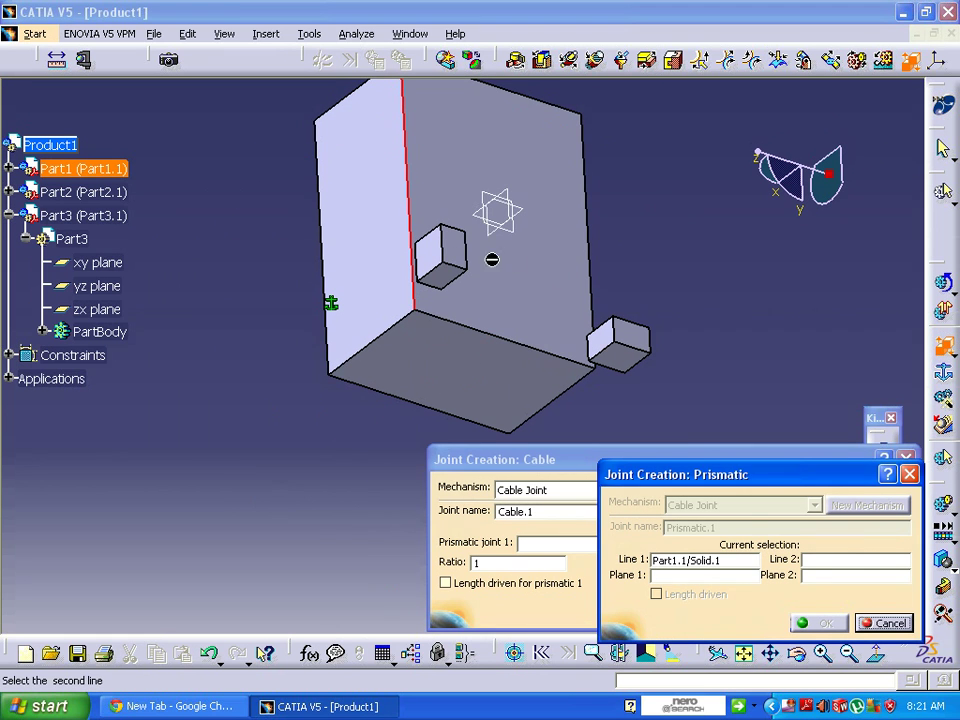
pyautogui.click(481, 257)
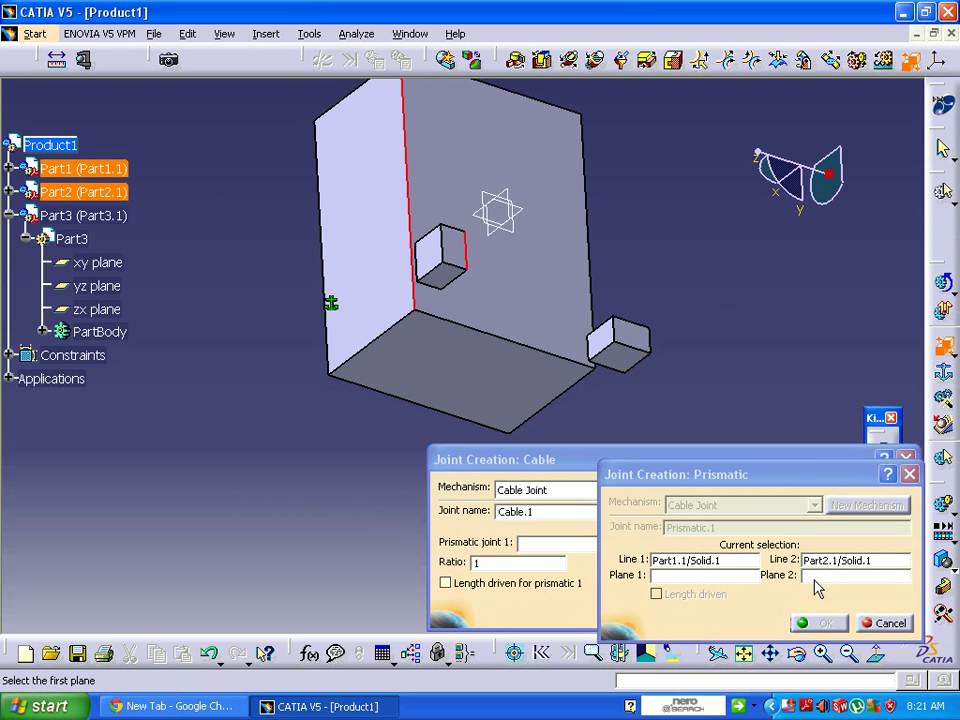
pyautogui.click(381, 254)
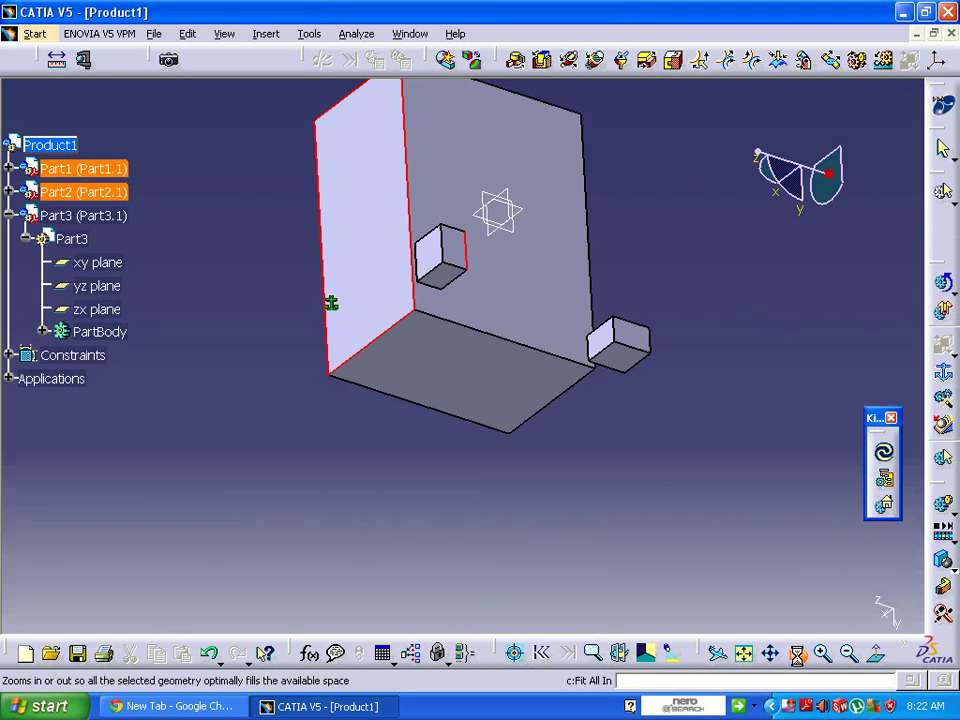
pyautogui.moveTo(703, 298); pyautogui.dragTo(489, 372, button='middle')
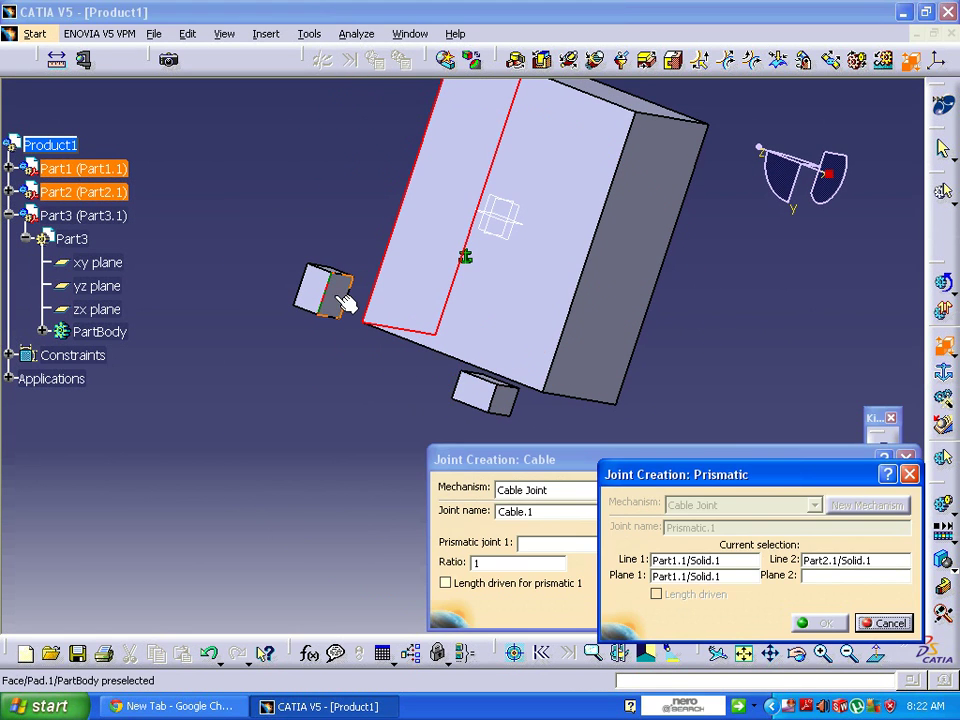
pyautogui.click(345, 300)
pyautogui.click(825, 626)
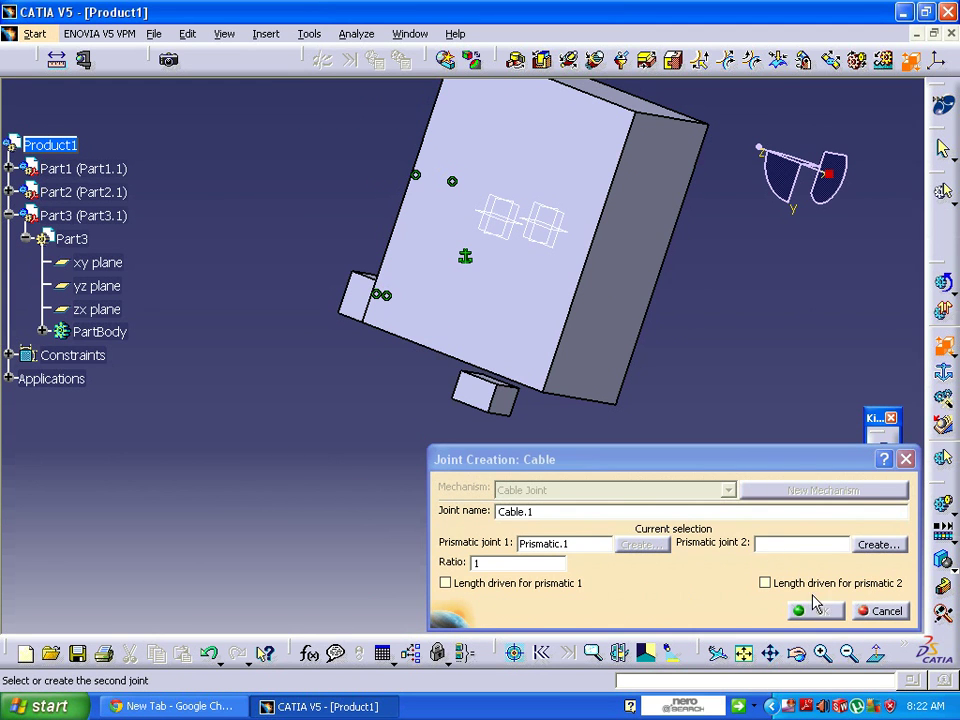
pyautogui.click(878, 545)
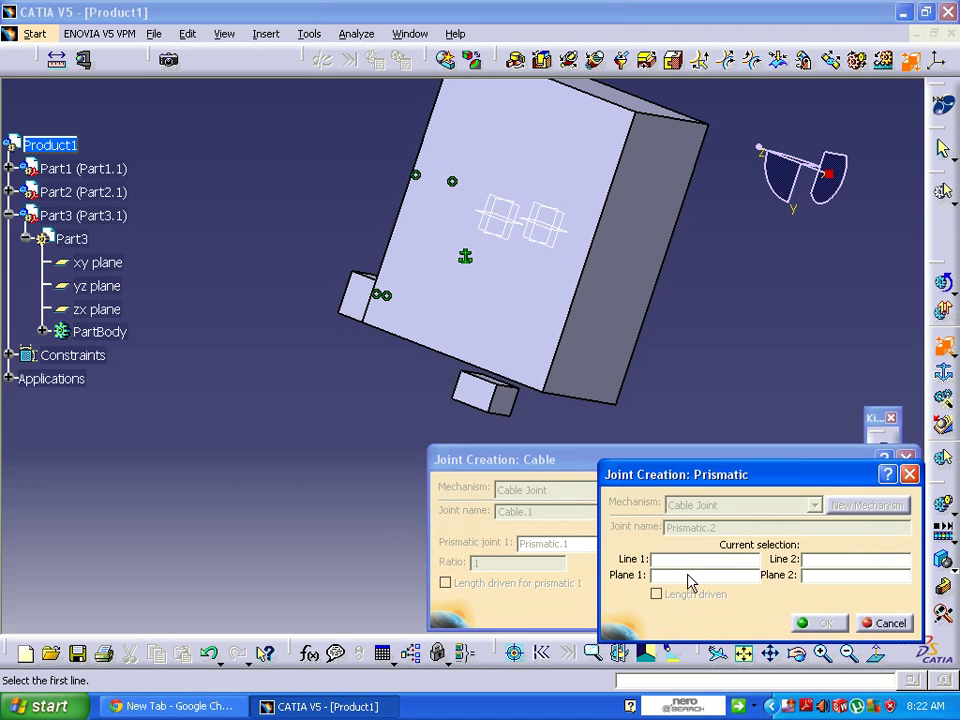
# - Define Prismatic.2 using base block and Part3 edges as lines and their faces as planes
pyautogui.click(419, 343)
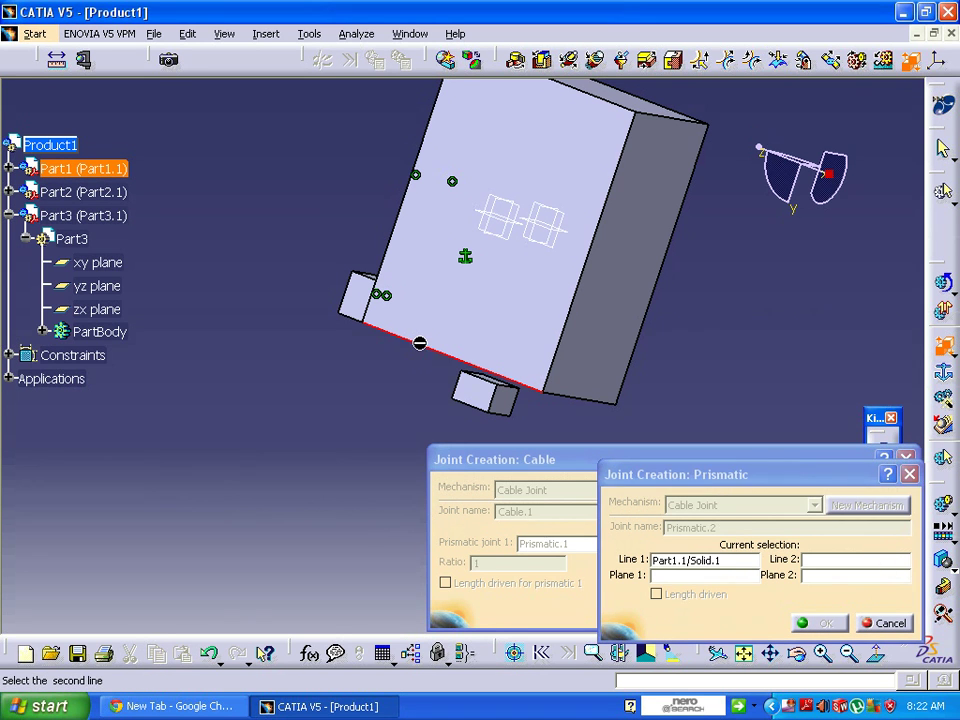
pyautogui.click(500, 386)
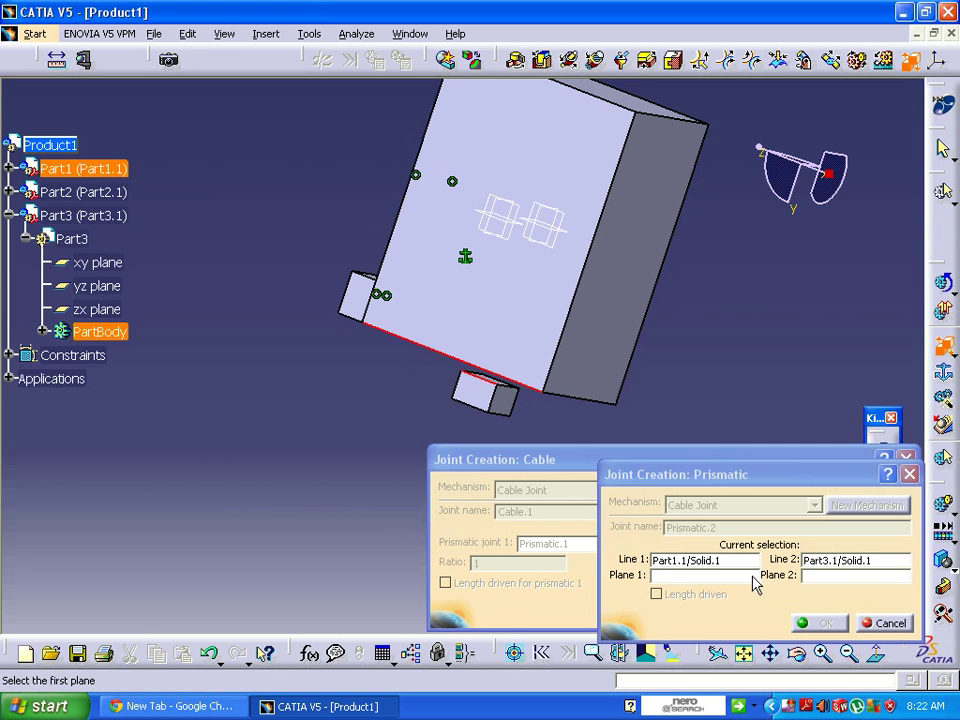
pyautogui.moveTo(343, 461); pyautogui.dragTo(601, 420, button='middle')
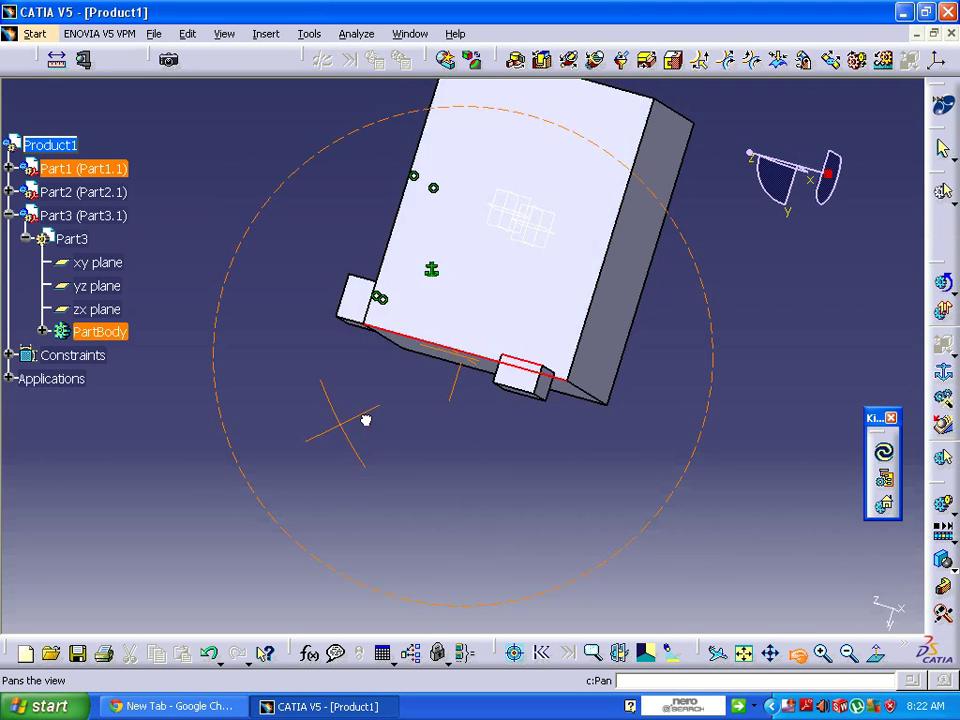
pyautogui.click(485, 359)
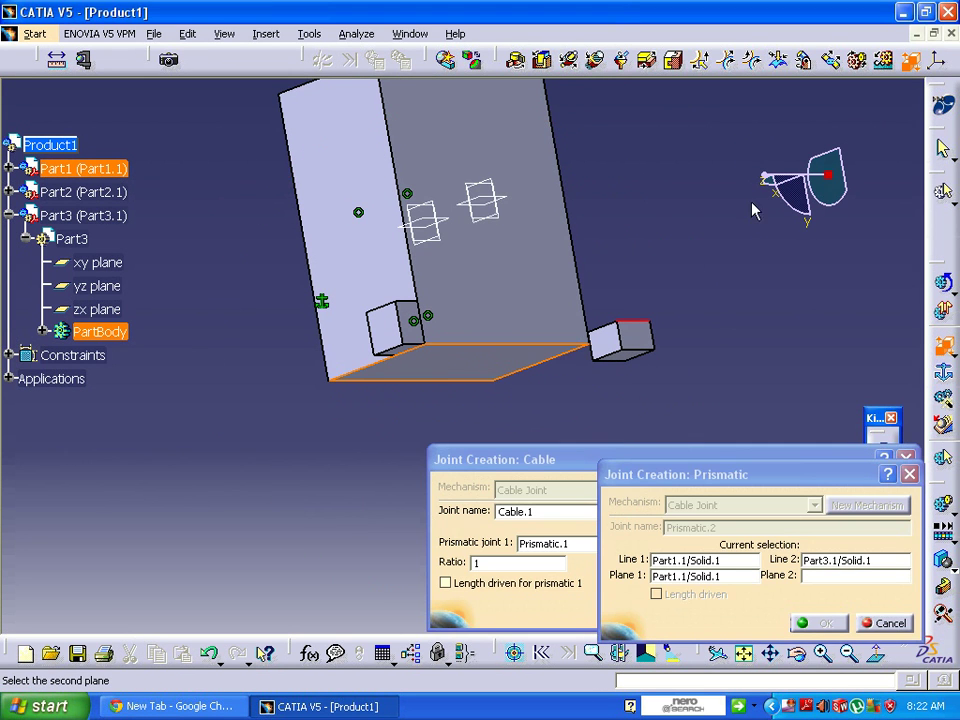
pyautogui.moveTo(696, 321); pyautogui.dragTo(556, 489, button='middle')
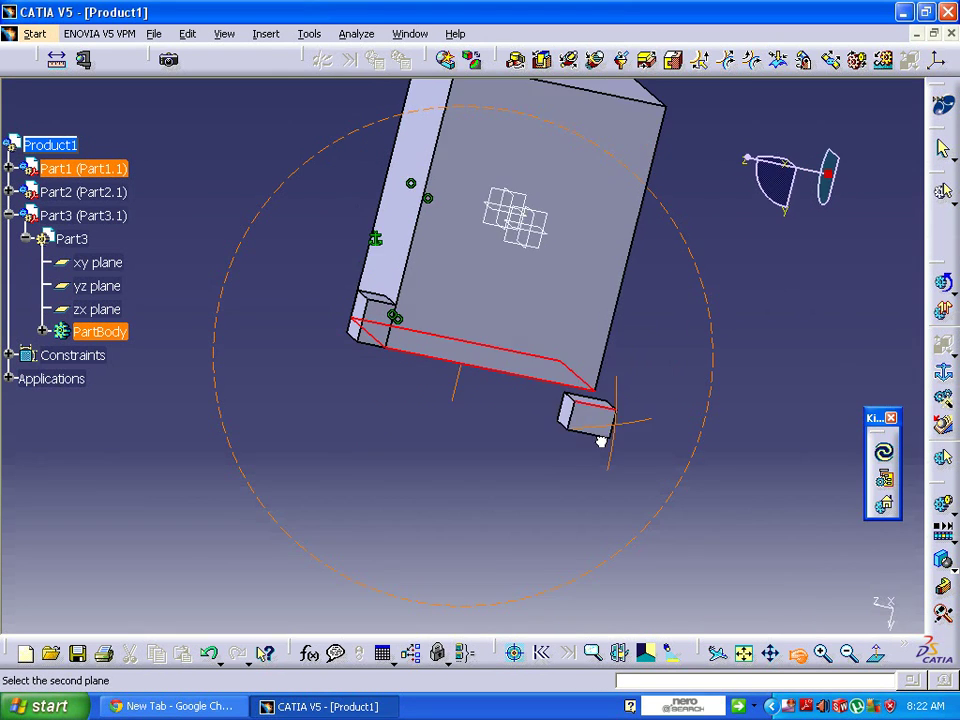
pyautogui.click(555, 438)
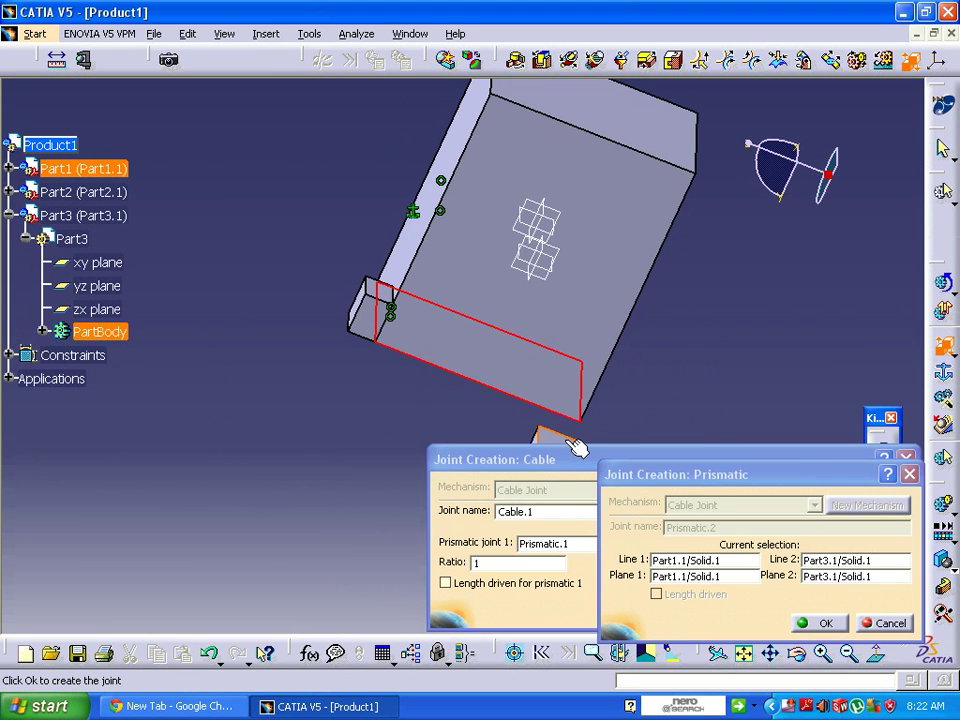
pyautogui.click(826, 625)
pyautogui.write('2')
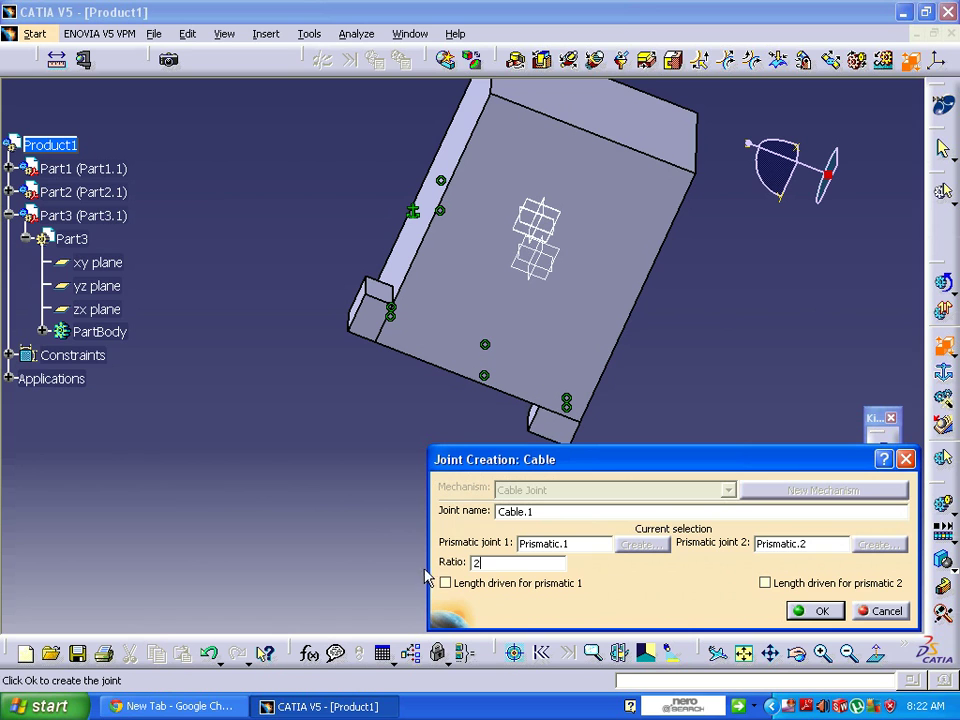
# - Create Cable.1 at ratio 2 with Prismatic.2 length driven, and acknowledge the simulatable message
pyautogui.click(766, 585)
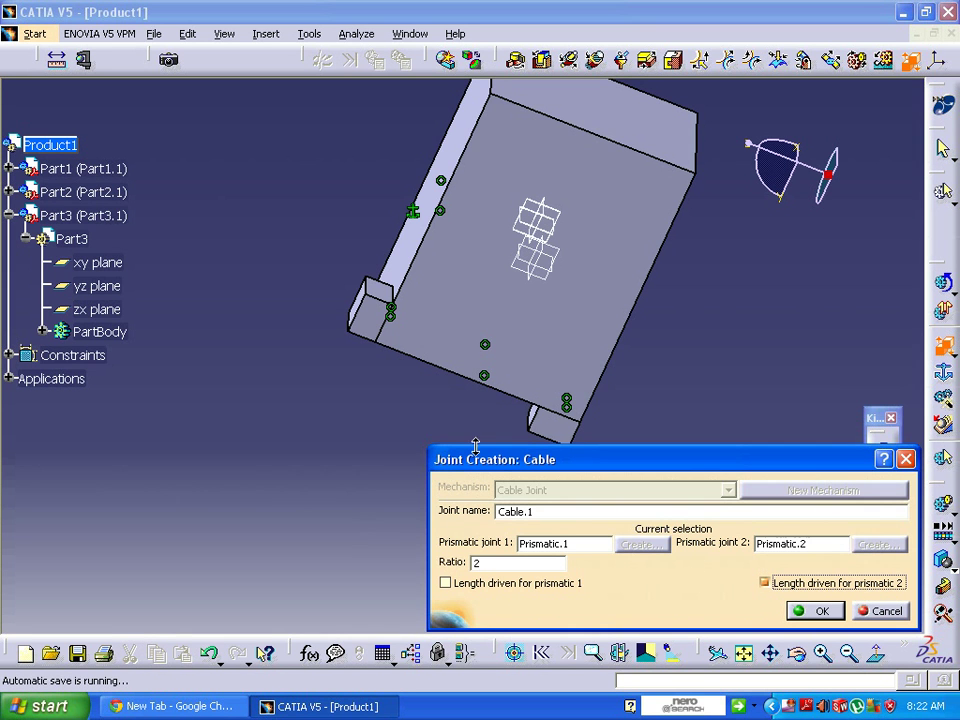
pyautogui.moveTo(797, 654)
pyautogui.mouseDown()
pyautogui.moveTo(581, 296)
pyautogui.moveTo(632, 285)
pyautogui.mouseUp()
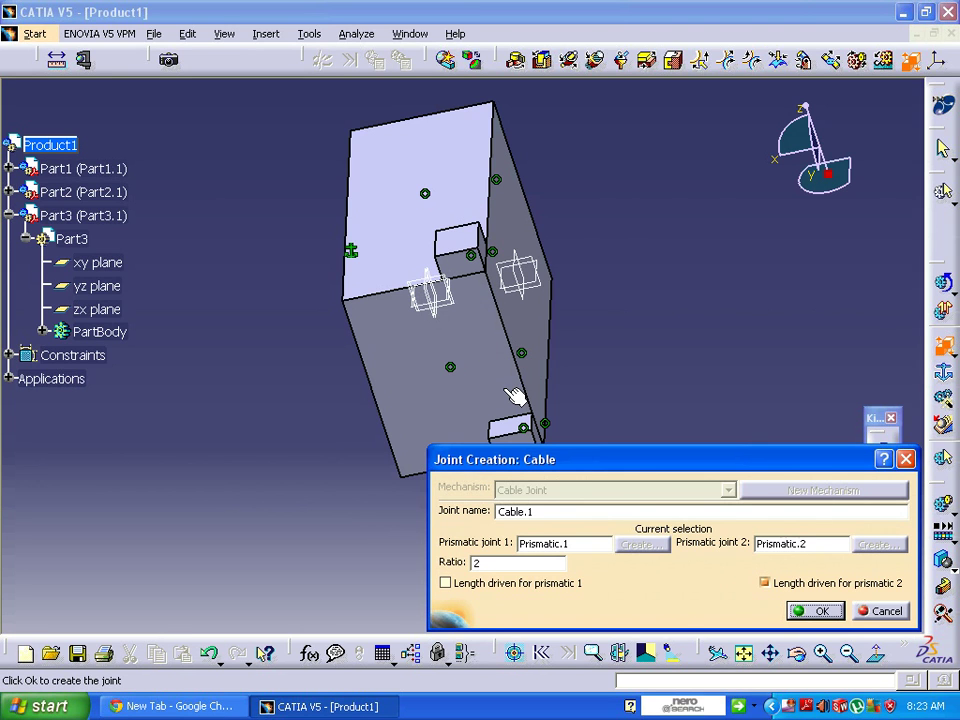
pyautogui.click(809, 612)
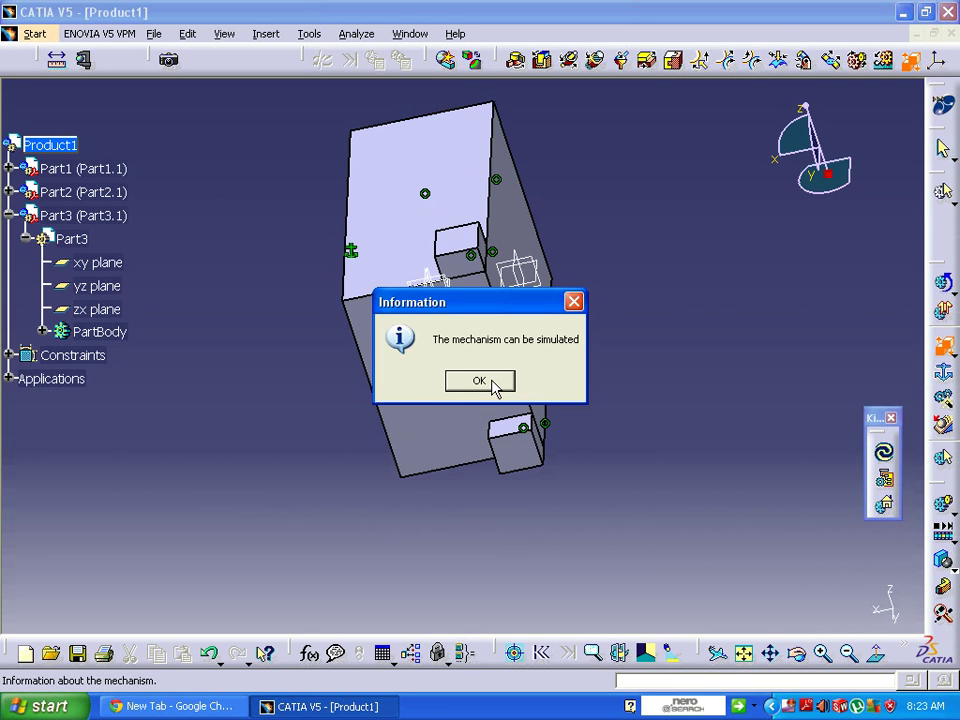
pyautogui.click(495, 387)
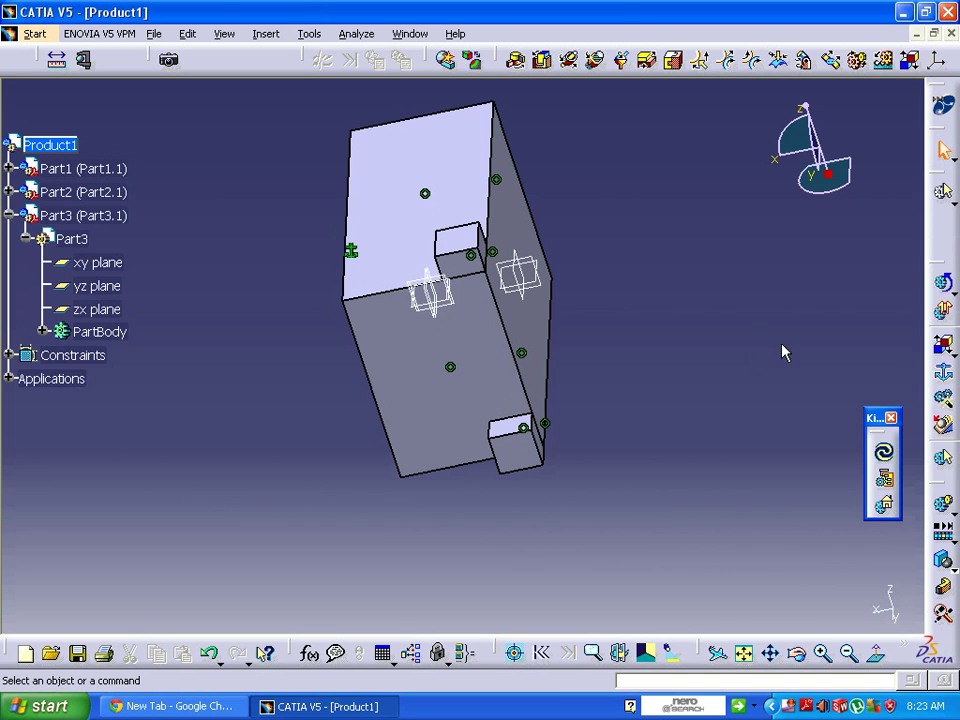
pyautogui.click(943, 508)
# - Simulate Cable Joint, driving Command.1 to -100 and inserting that position into the recording
pyautogui.click(655, 496)
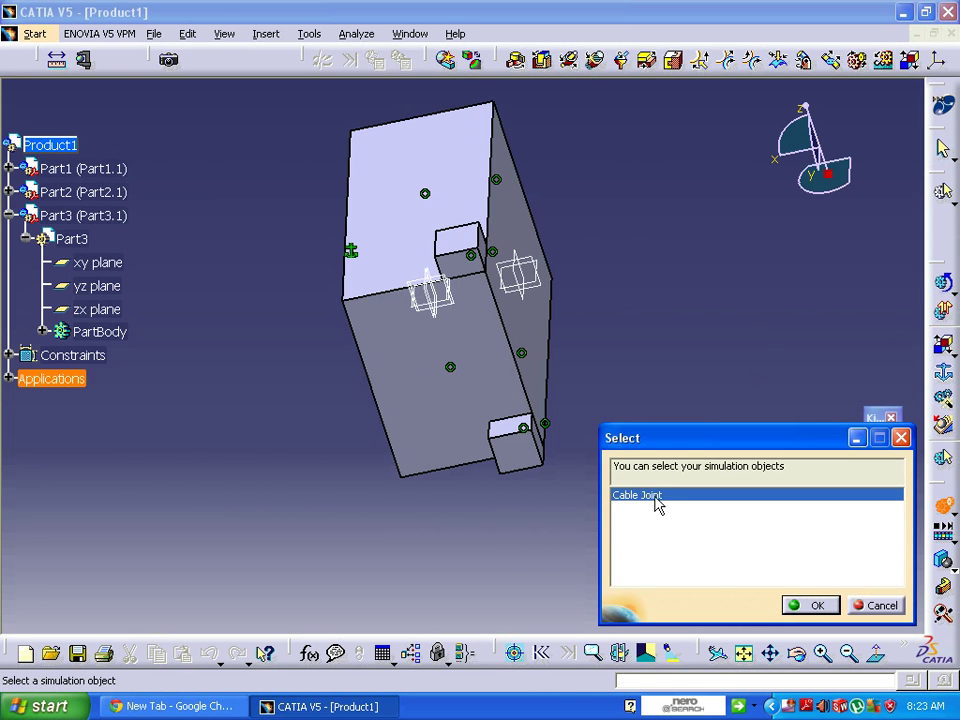
pyautogui.click(812, 607)
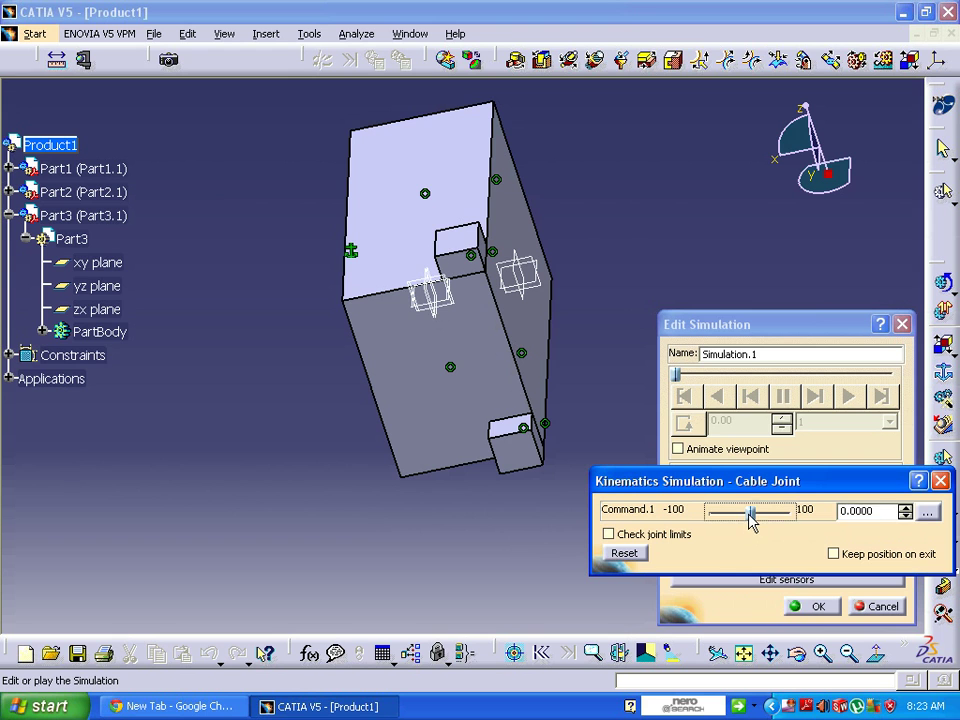
pyautogui.moveTo(752, 514); pyautogui.dragTo(688, 525)
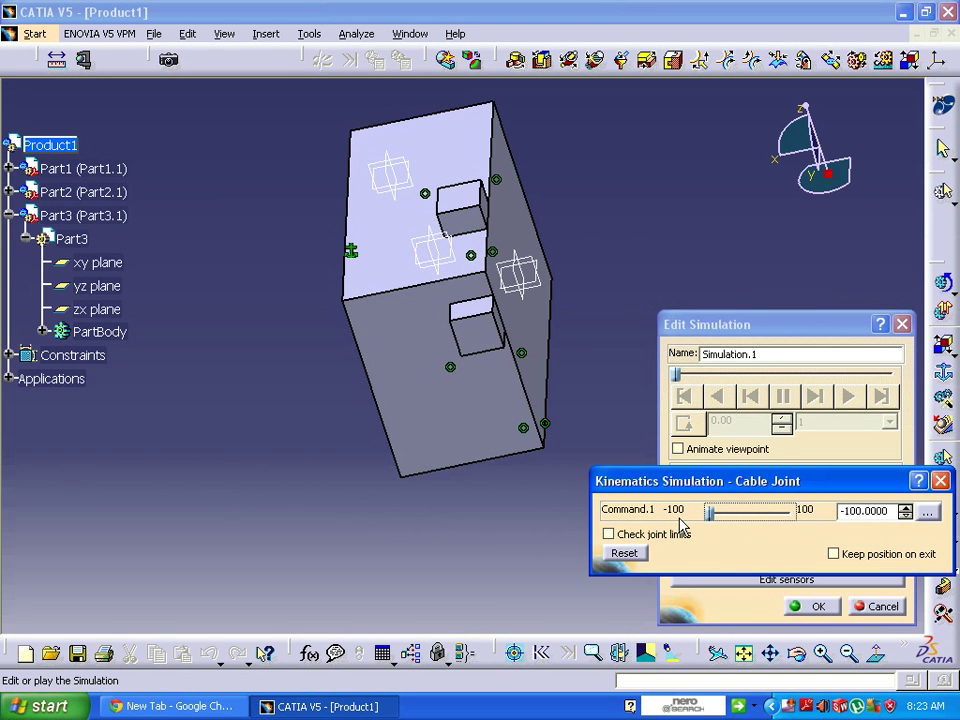
pyautogui.click(810, 338)
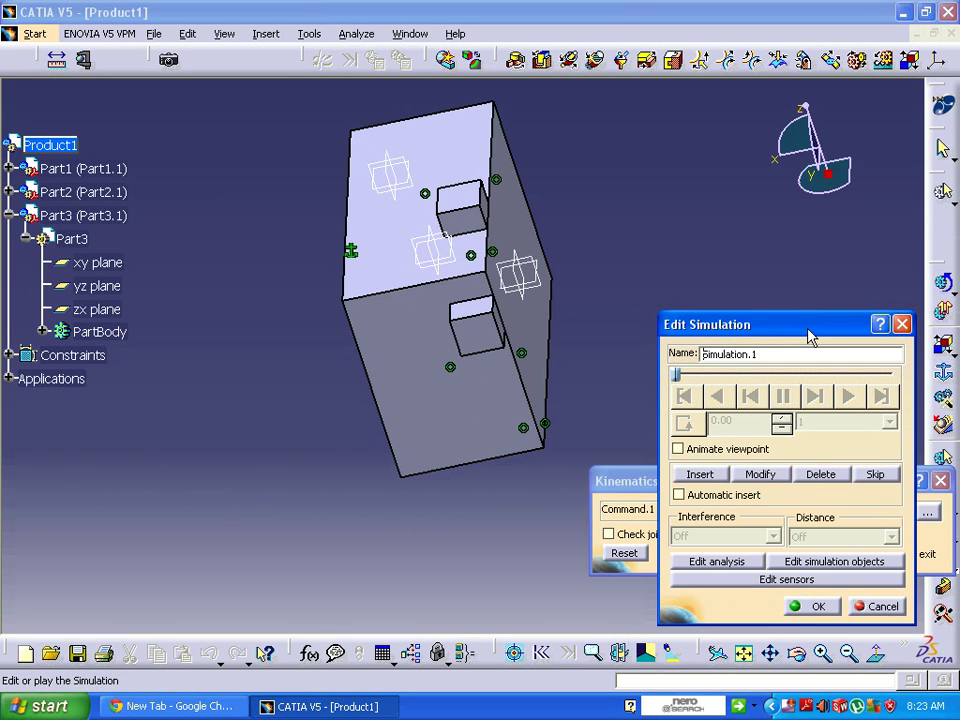
pyautogui.click(700, 475)
# - Play back Simulation.1 with a 0.01 step and watch the cubes slide
pyautogui.click(686, 424)
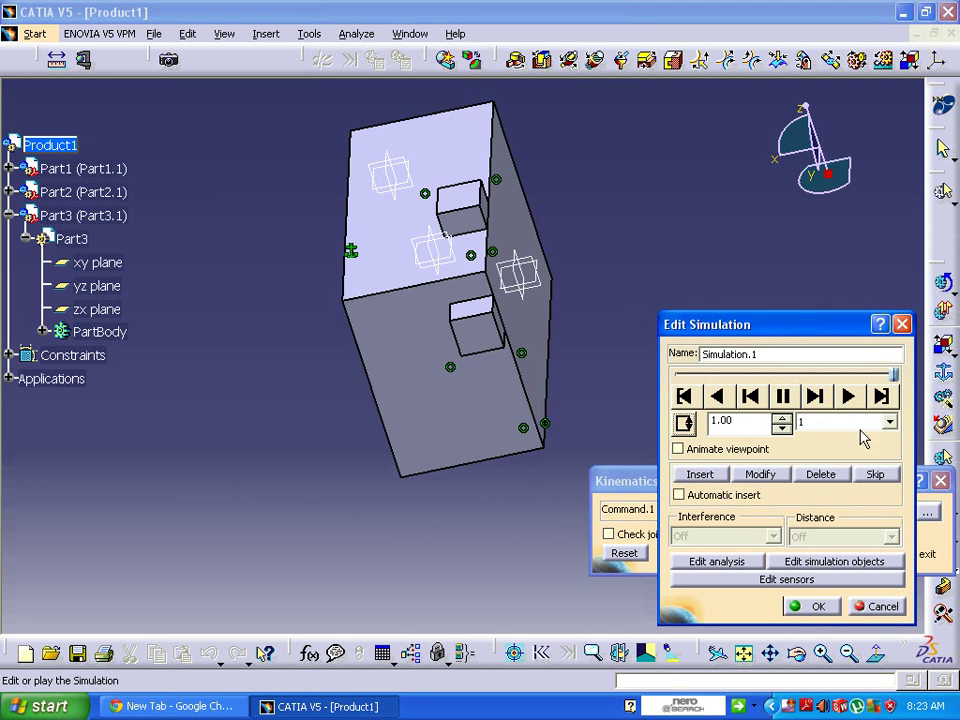
pyautogui.click(889, 421)
pyautogui.click(849, 500)
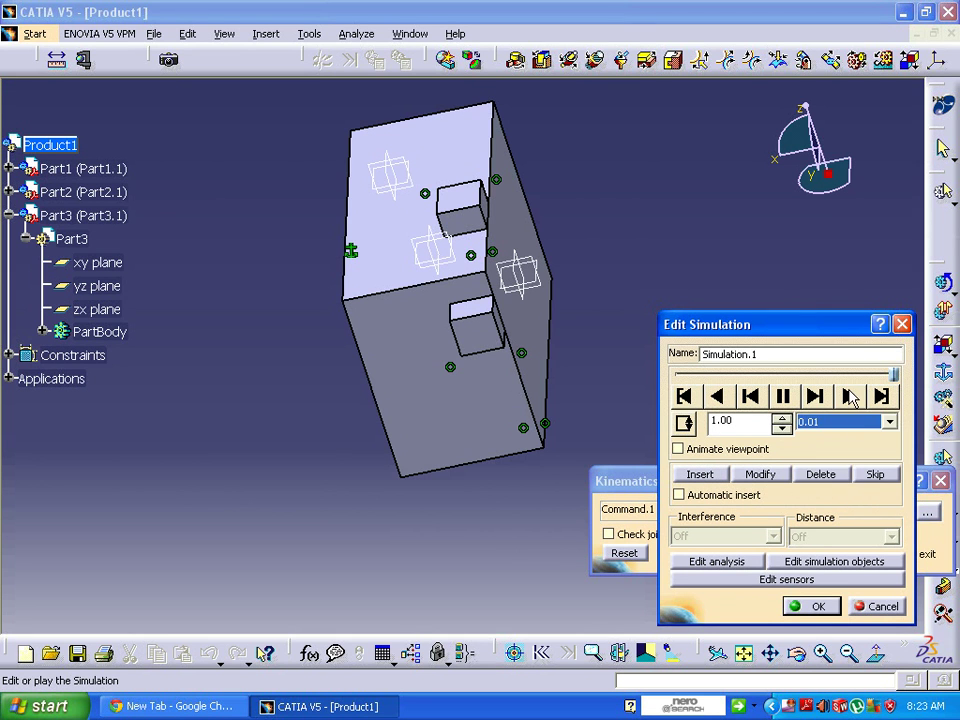
pyautogui.click(849, 397)
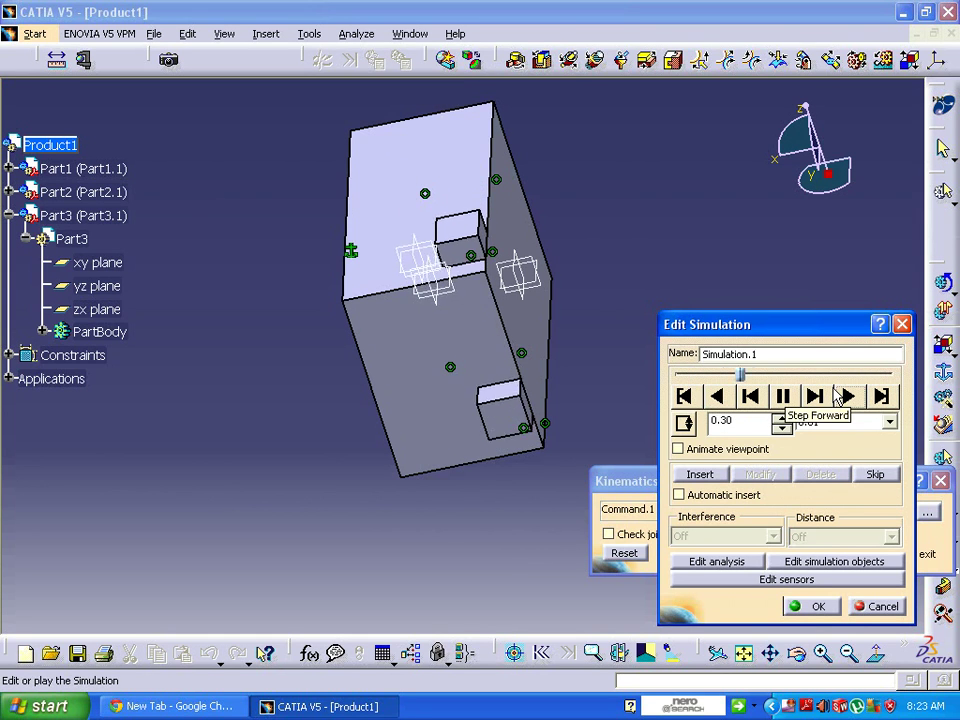
pyautogui.click(797, 653)
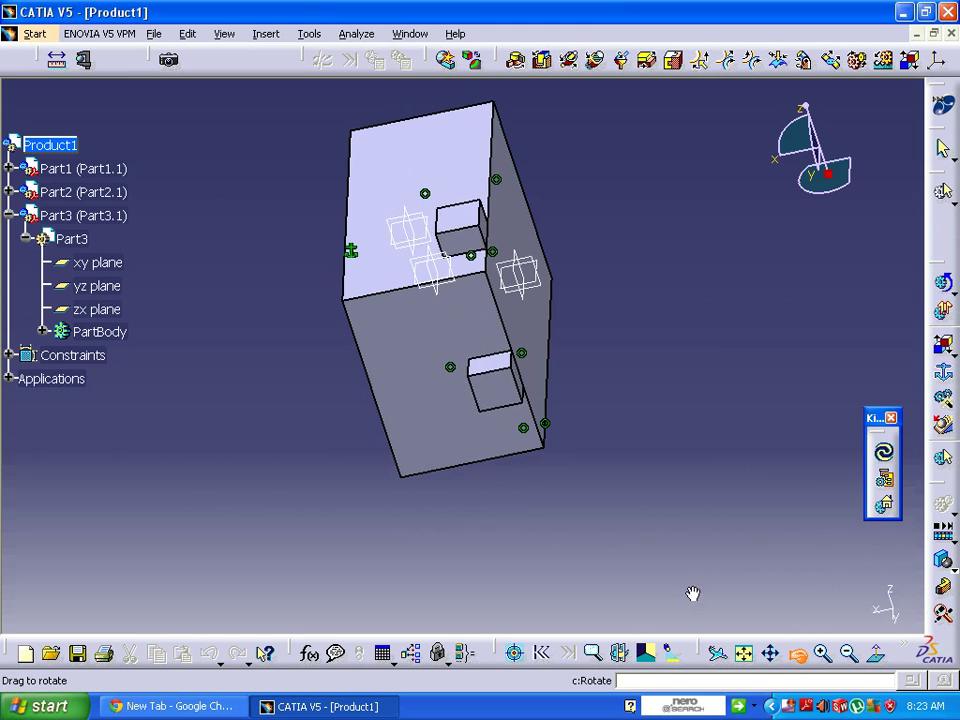
pyautogui.click(692, 594)
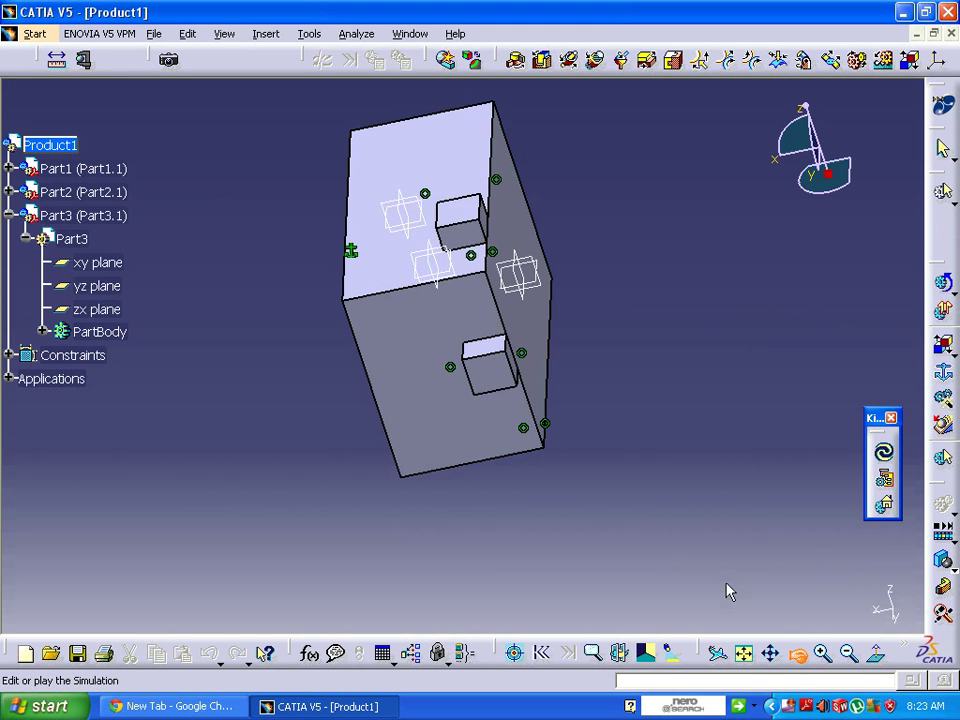
pyautogui.moveTo(598, 287)
pyautogui.mouseDown(button='middle')
pyautogui.moveTo(471, 476)
pyautogui.moveTo(551, 246)
pyautogui.moveTo(589, 310)
pyautogui.moveTo(632, 233)
pyautogui.mouseUp(button='middle')
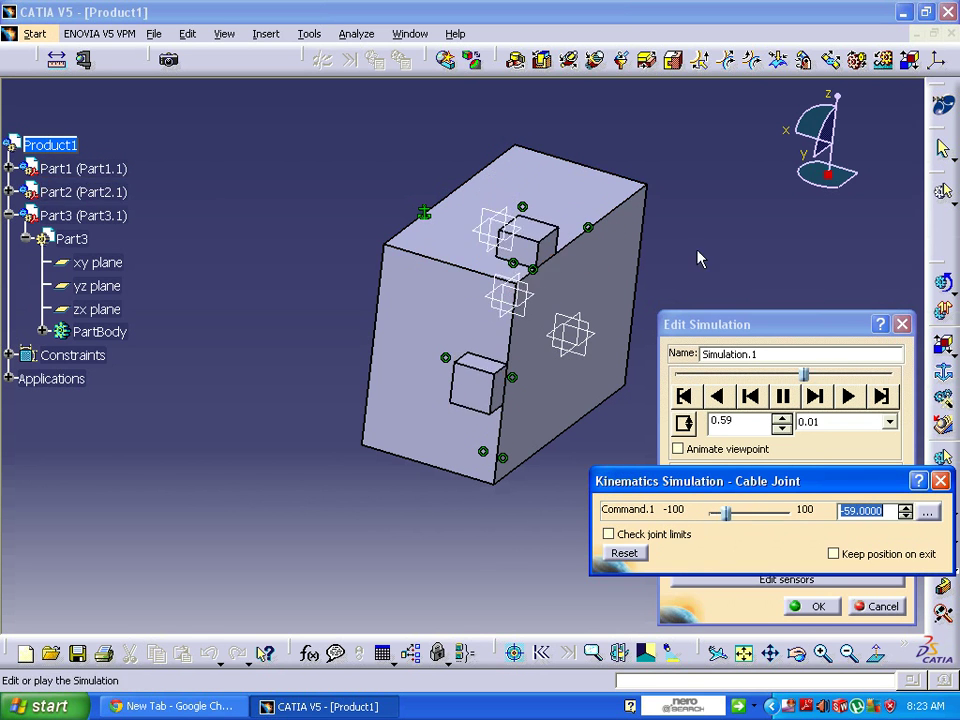
# - Open the saved assembly 1.CATProduct via File > Open
pyautogui.click(155, 36)
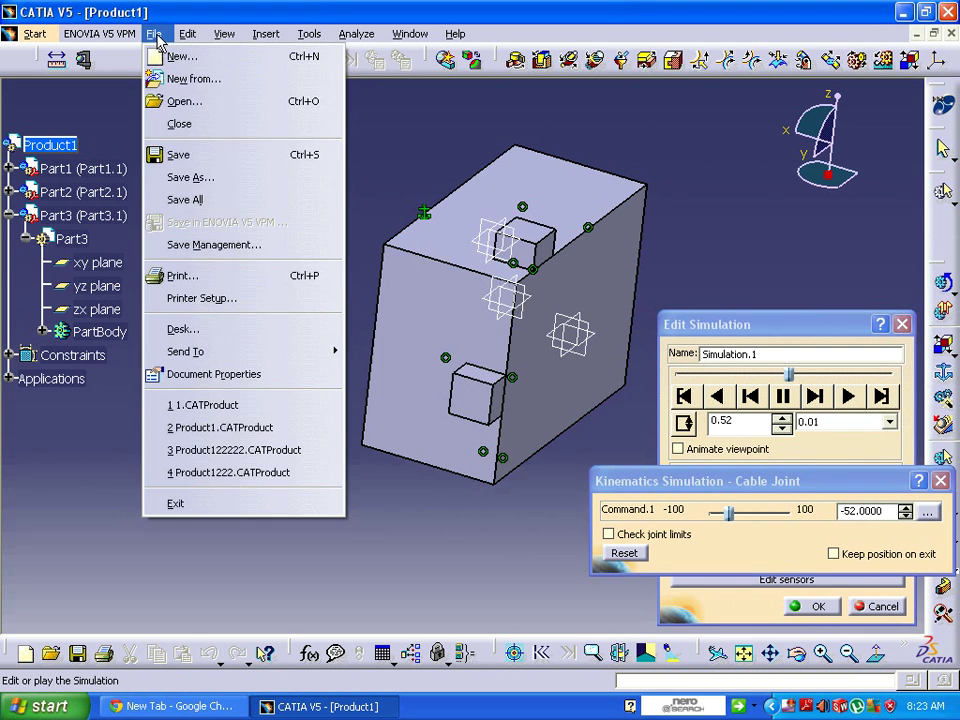
pyautogui.click(257, 102)
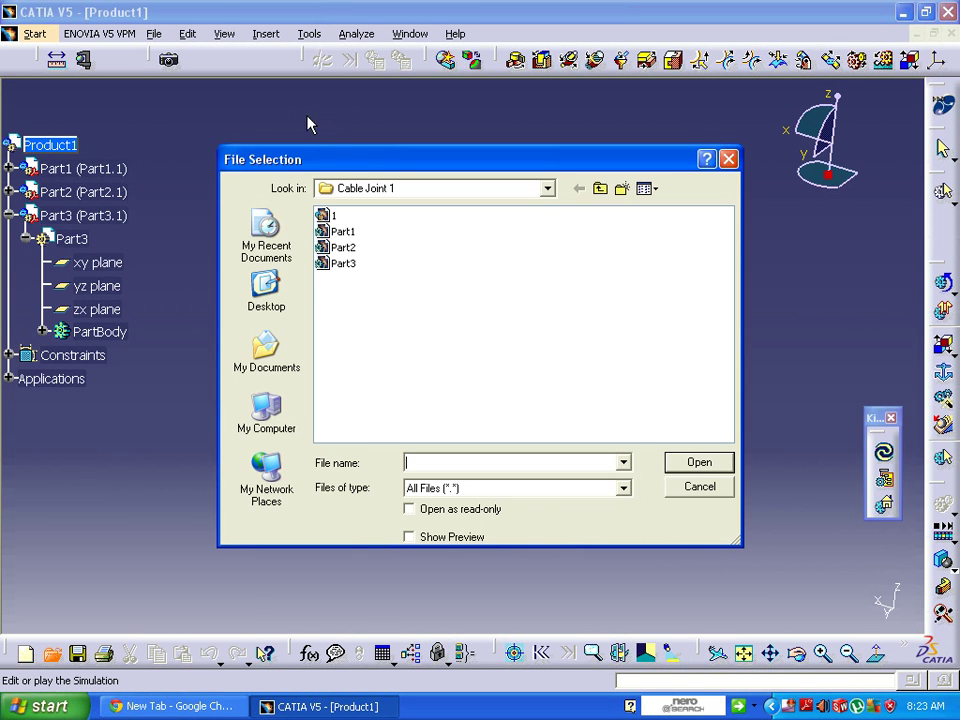
pyautogui.click(330, 216)
pyautogui.click(723, 461)
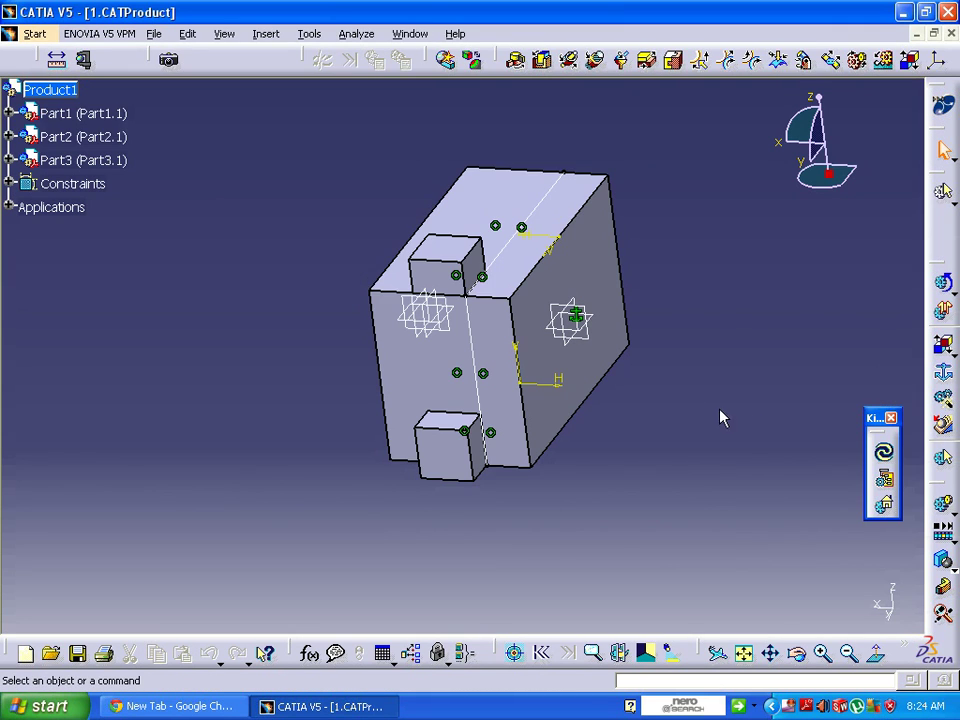